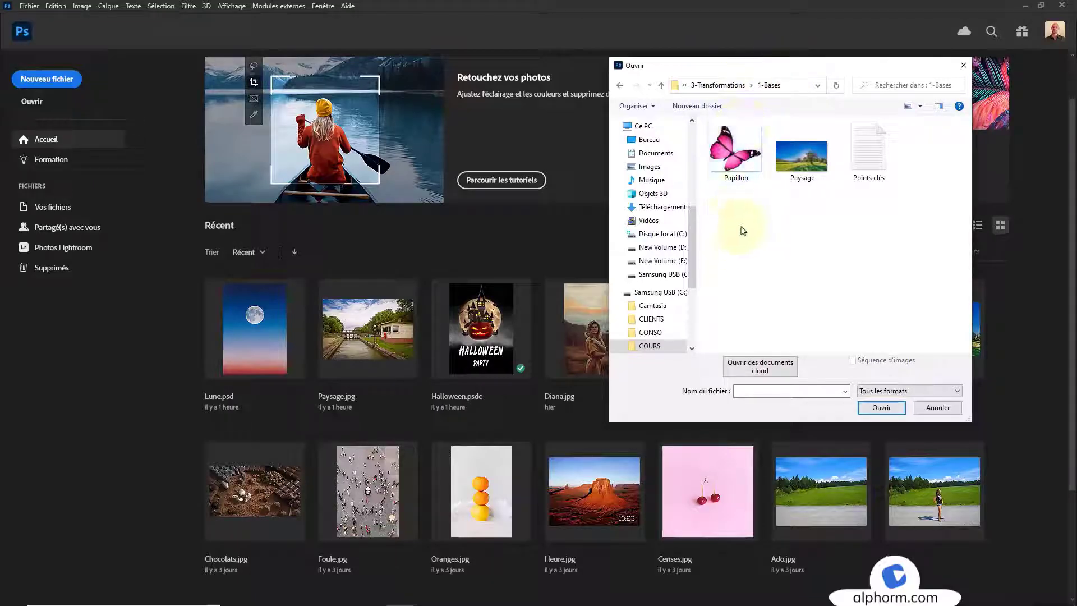
- Open the Paysage image from the 1-Bases folder
click(805, 131)
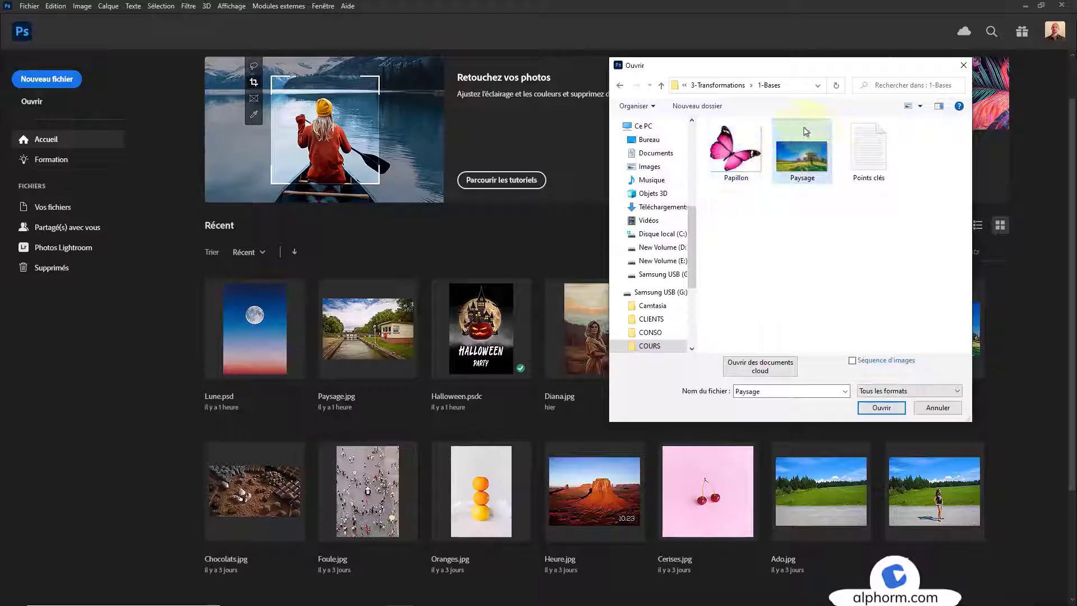
click(880, 409)
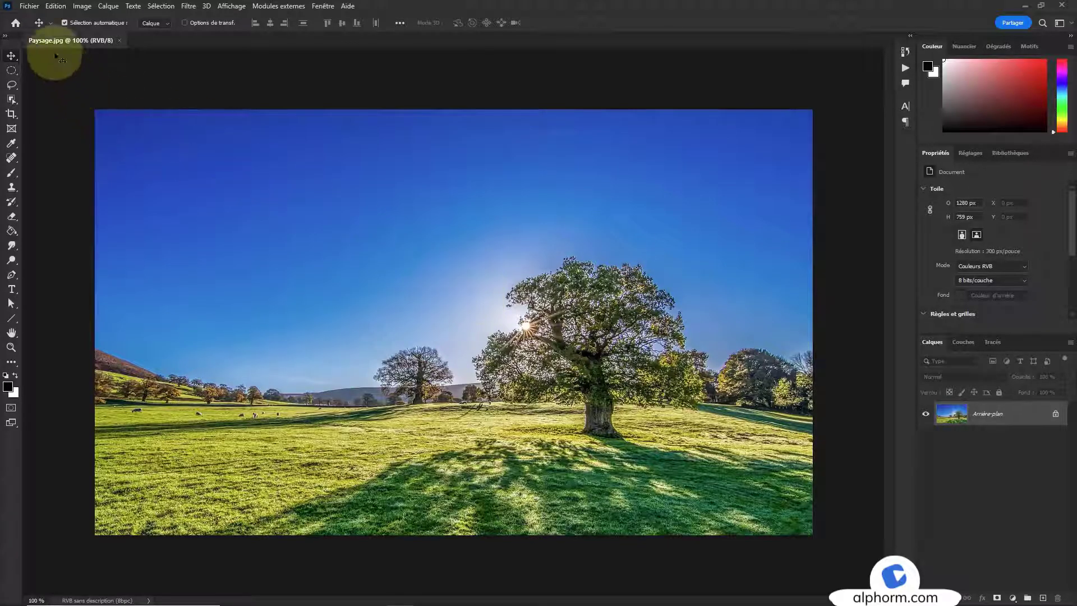
click(27, 8)
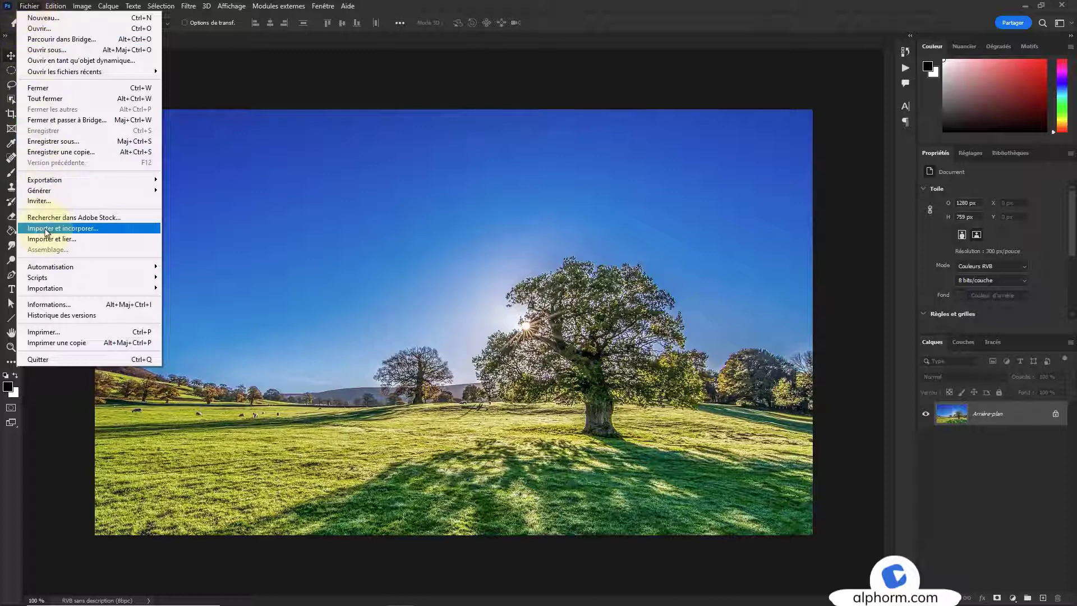
click(66, 230)
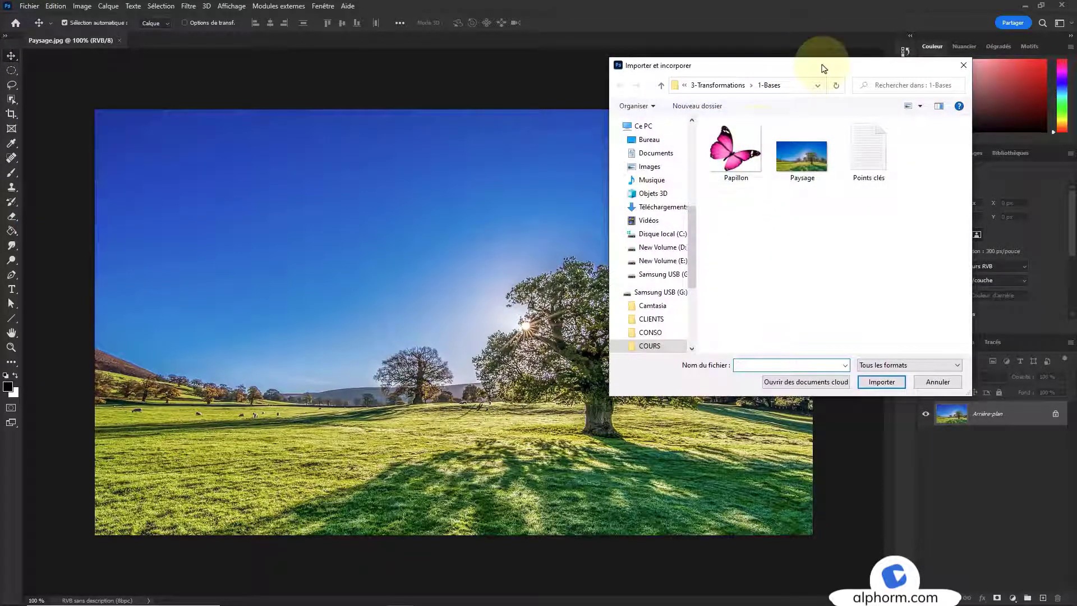
click(738, 163)
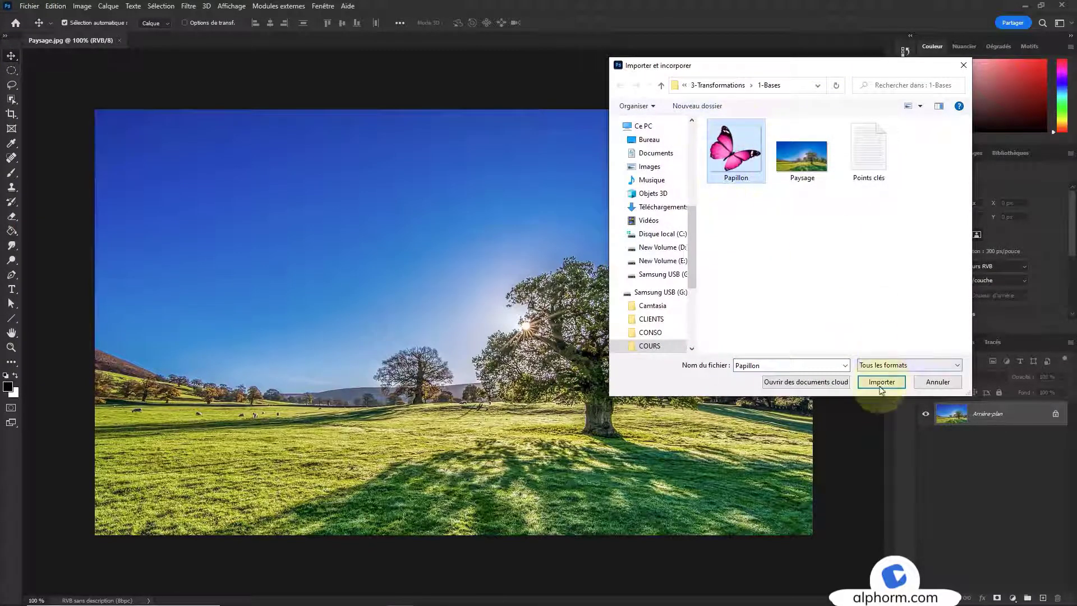
click(937, 382)
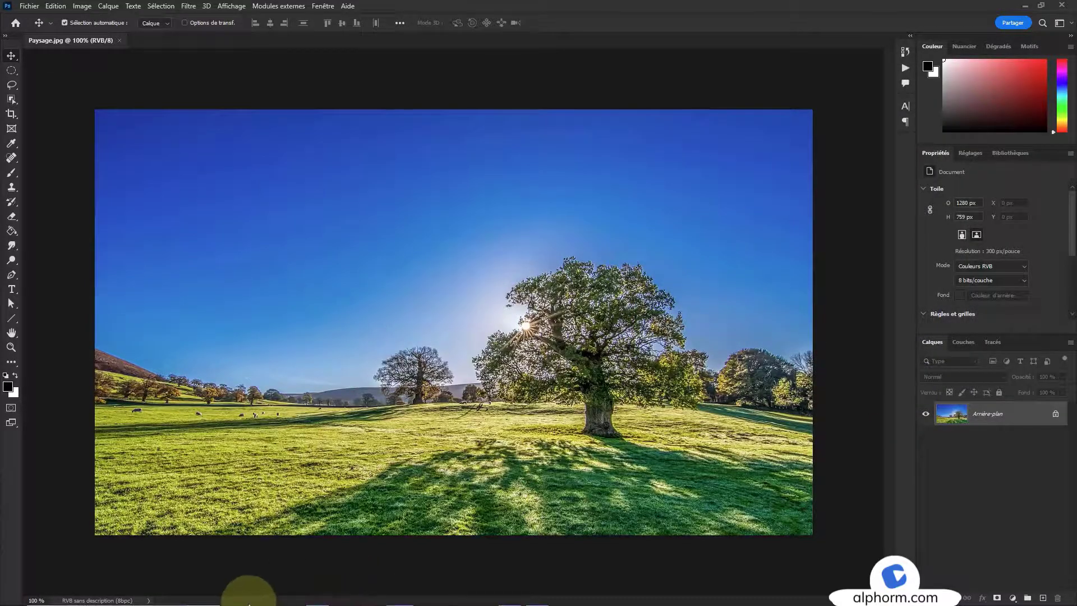
- Switch to File Explorer and open the folder PHOTOSHOP > 1-FICHIERS > 3-Transformations > 1-Bases
click(244, 603)
click(692, 132)
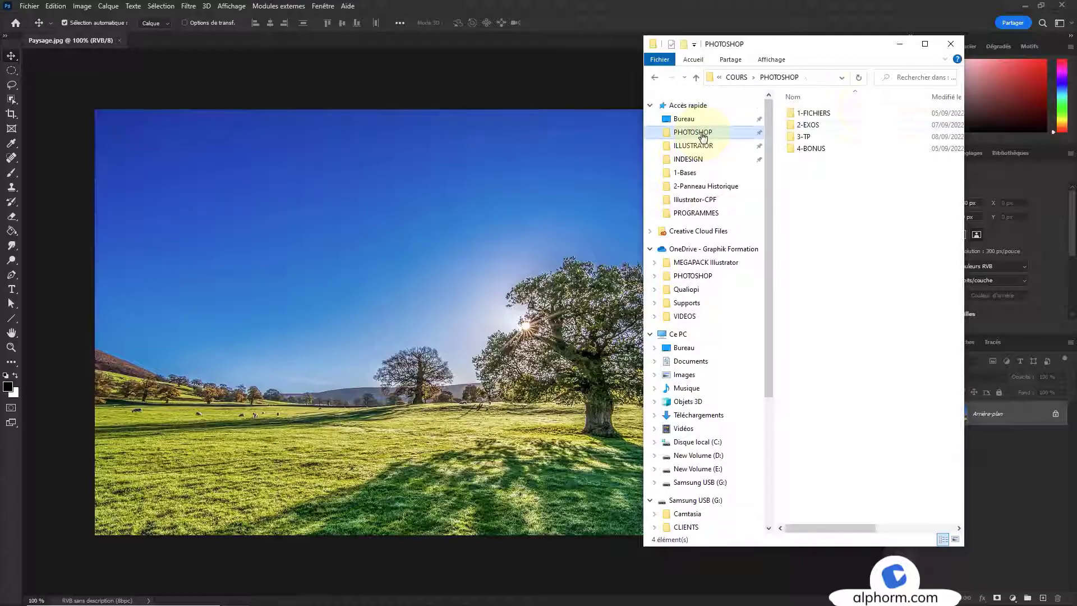
double_click(836, 113)
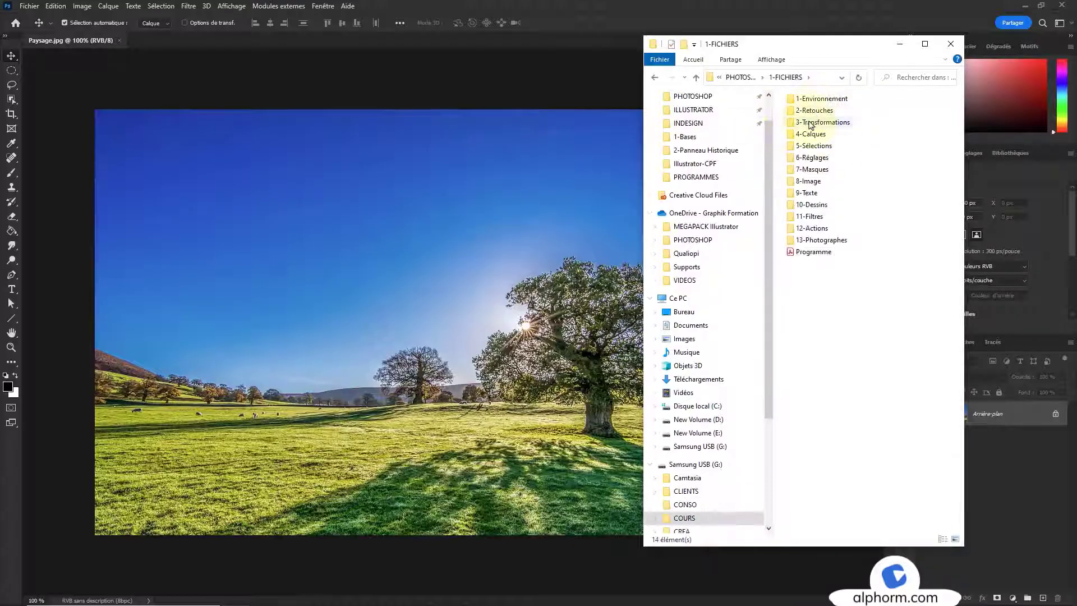
double_click(810, 122)
double_click(818, 104)
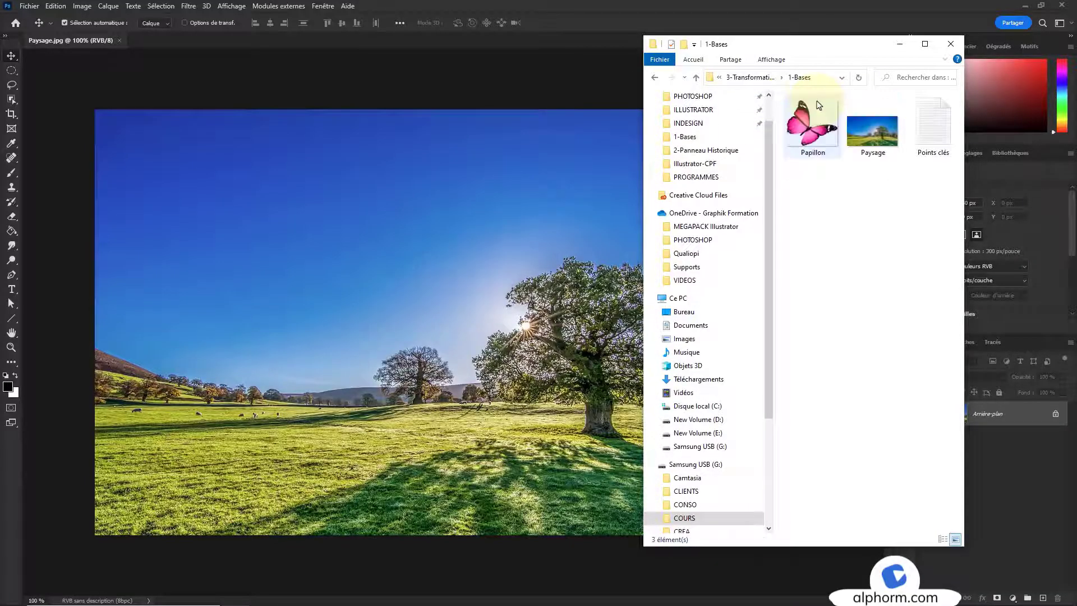
- Place the Papillon image from the File Explorer folder onto the Paysage canvas in Photoshop
click(805, 132)
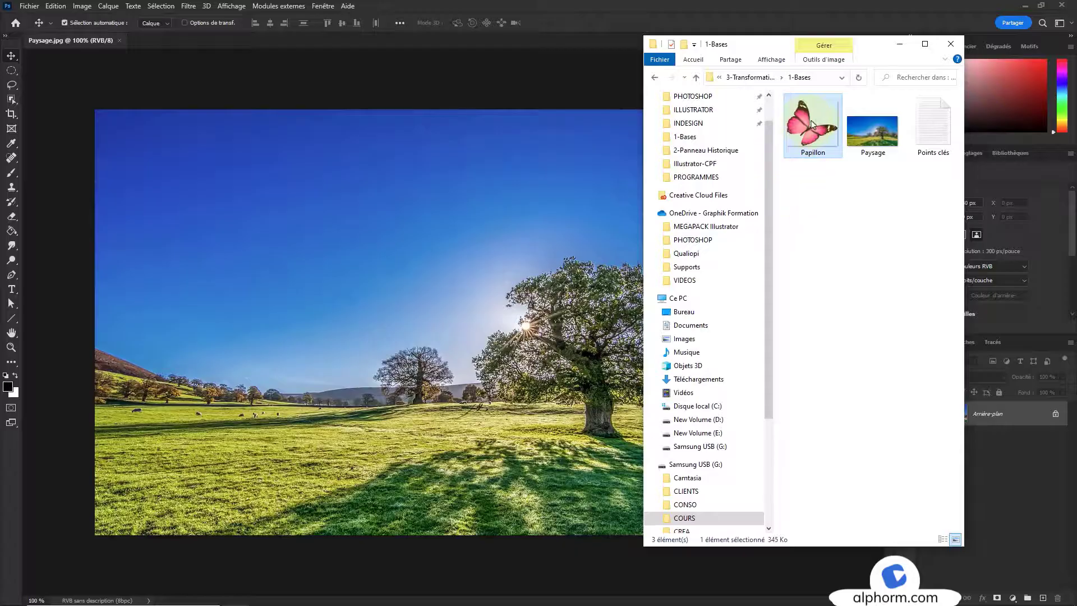
drag(812, 124, 294, 223)
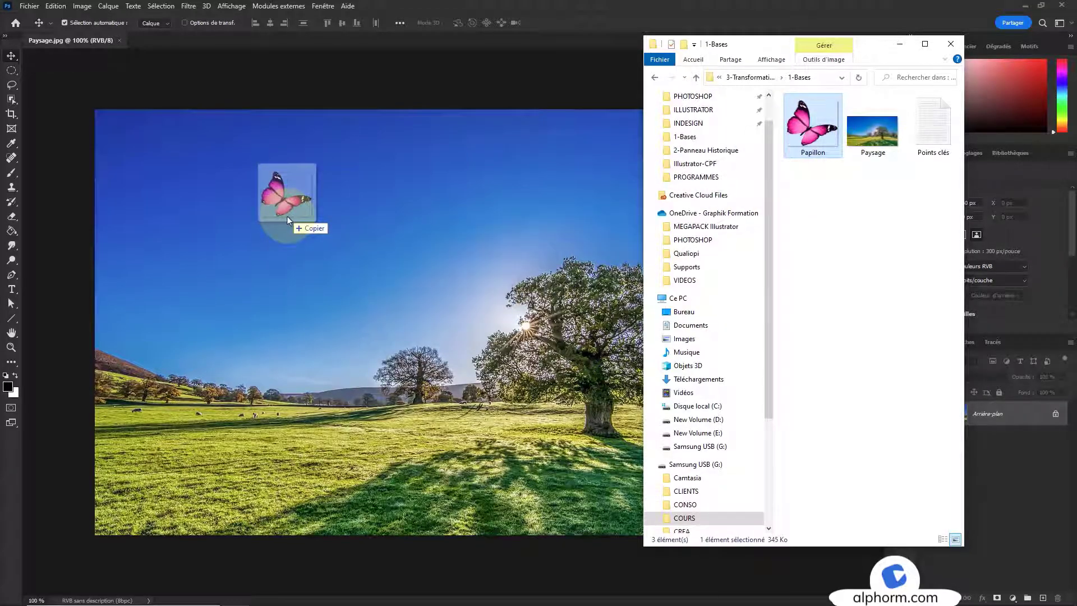
drag(287, 217, 812, 143)
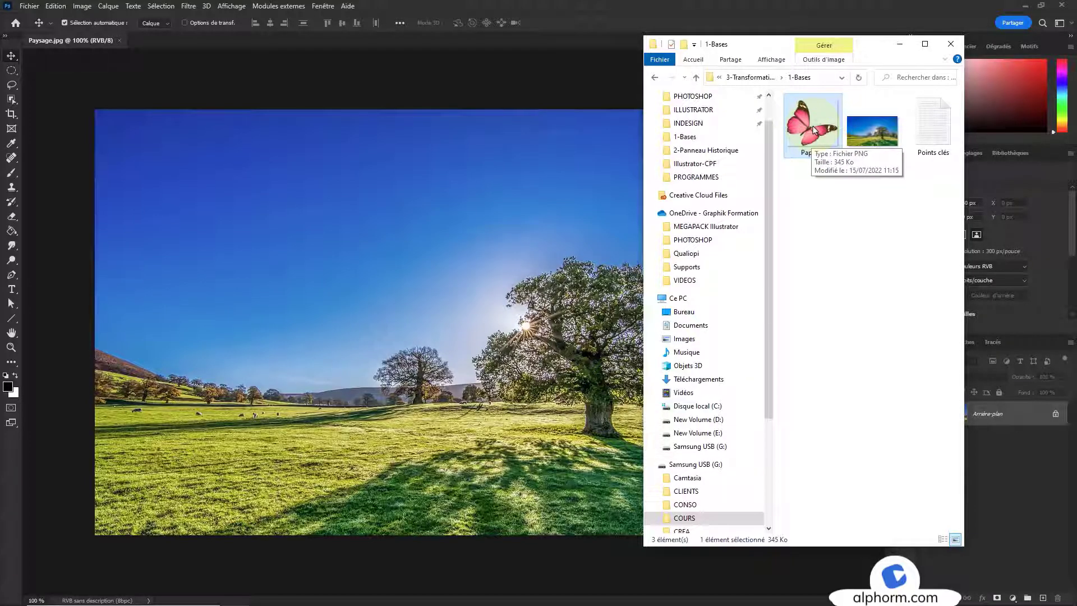
drag(812, 126, 456, 300)
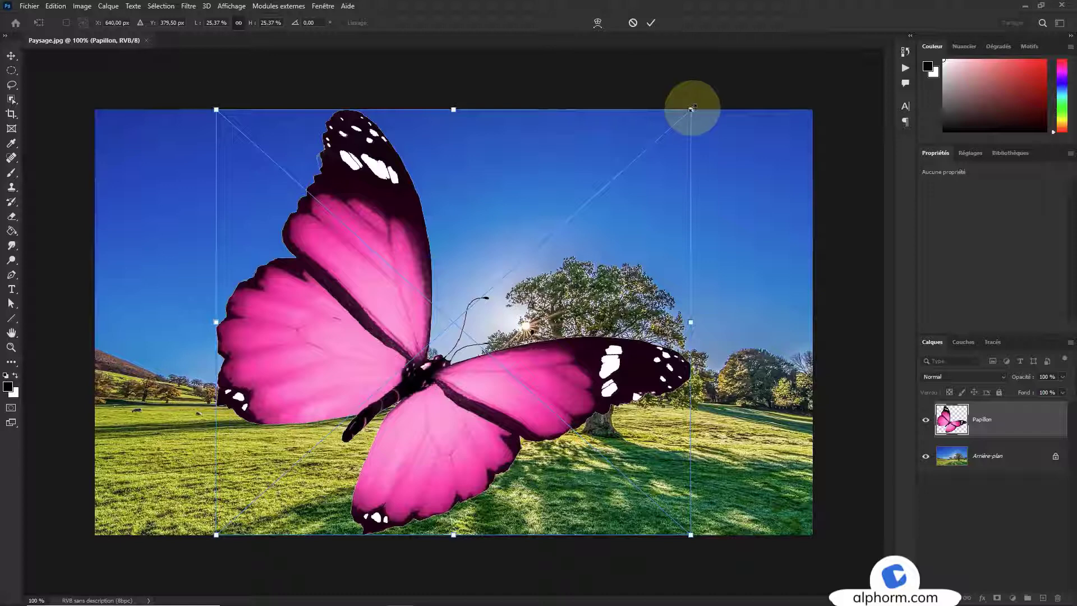
- Scale the placed butterfly down proportionally from its corners to about 20.34%
drag(691, 108, 645, 157)
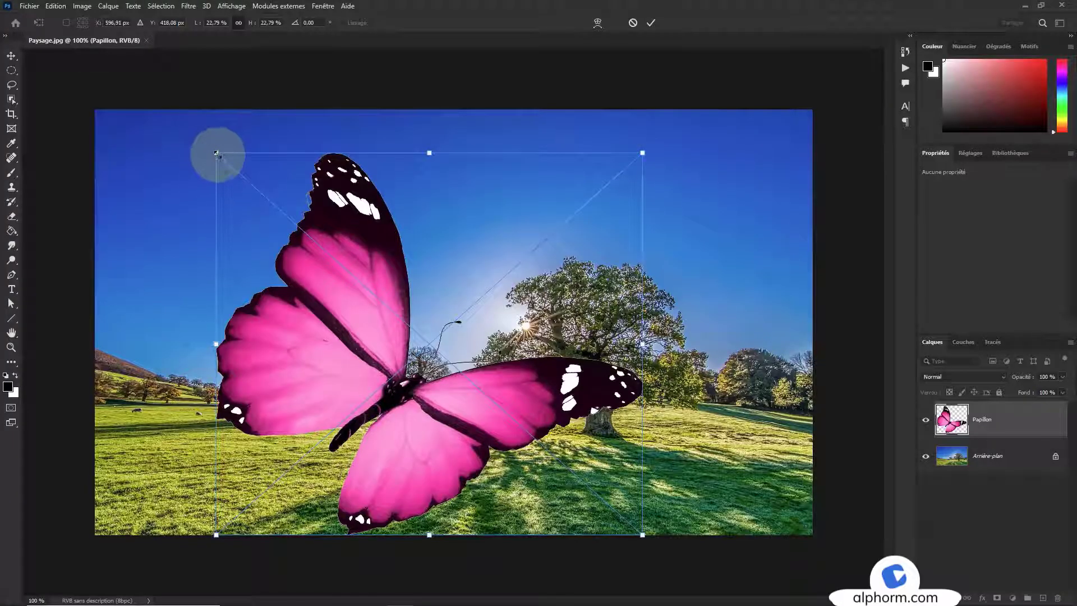
mouse_move(216, 152)
mouse_down()
mouse_move(283, 213)
mouse_move(212, 163)
mouse_move(294, 227)
mouse_move(217, 158)
mouse_move(227, 163)
mouse_move(206, 157)
mouse_up()
drag(642, 150, 604, 208)
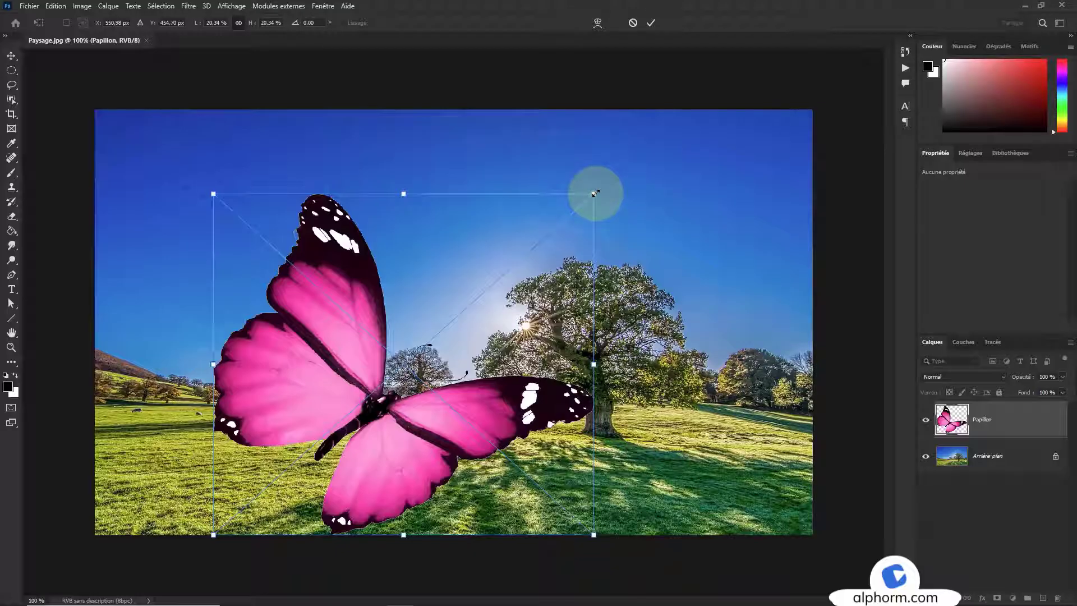
- Stretch the butterfly non-proportionally to about 22.83% wide by 20.52% high and move it to about X 669.5 px, Y 362 px
drag(594, 196, 640, 192)
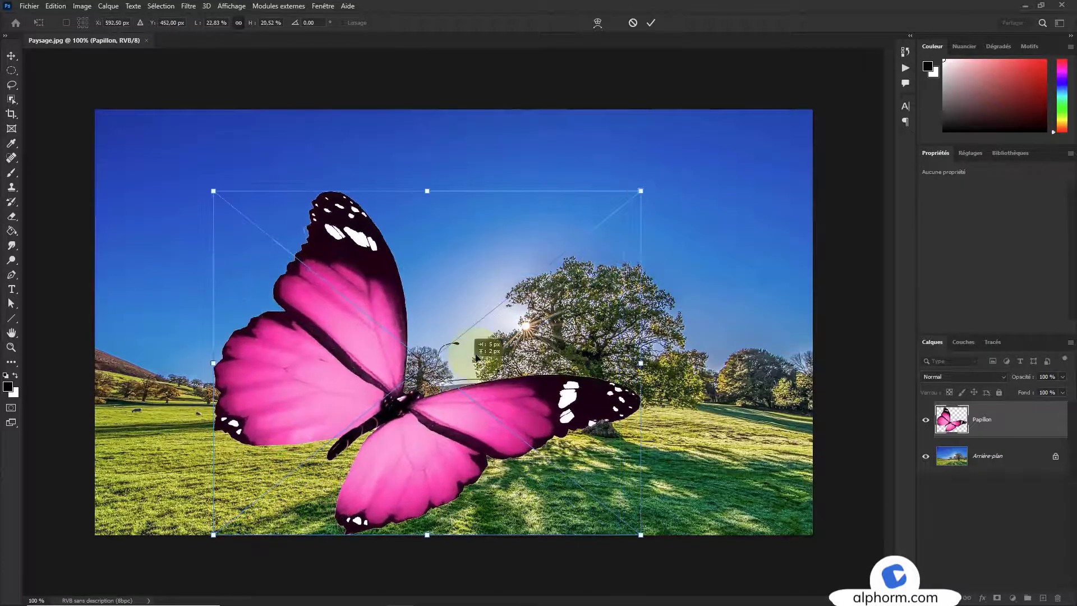
drag(476, 357, 519, 306)
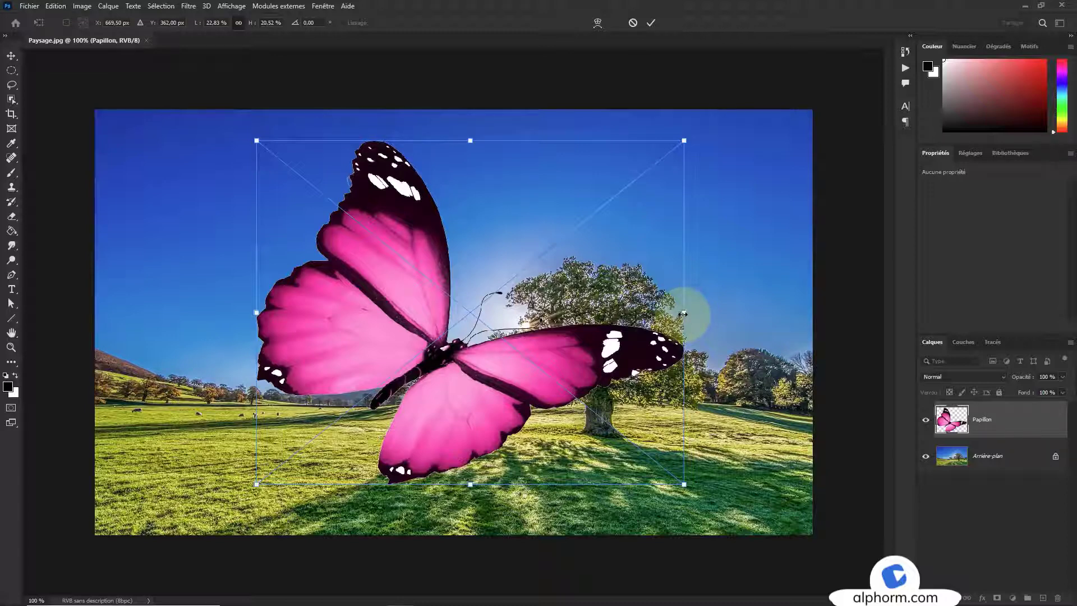
- Resize the butterfly's width and height independently from its sides, to about 17.03% wide and 17.98% high
drag(683, 315, 492, 312)
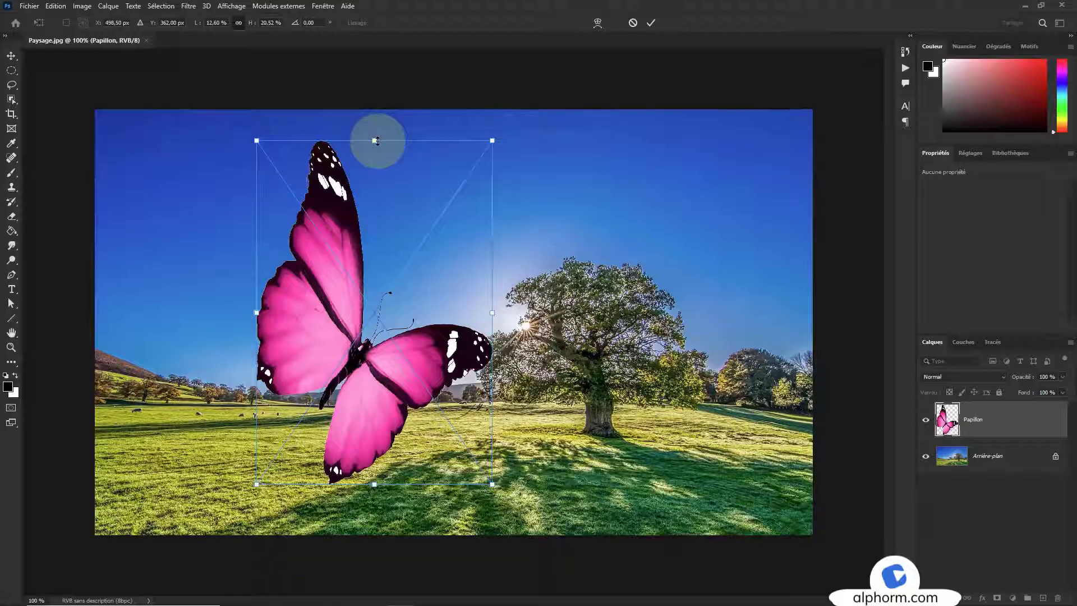
drag(378, 147, 374, 183)
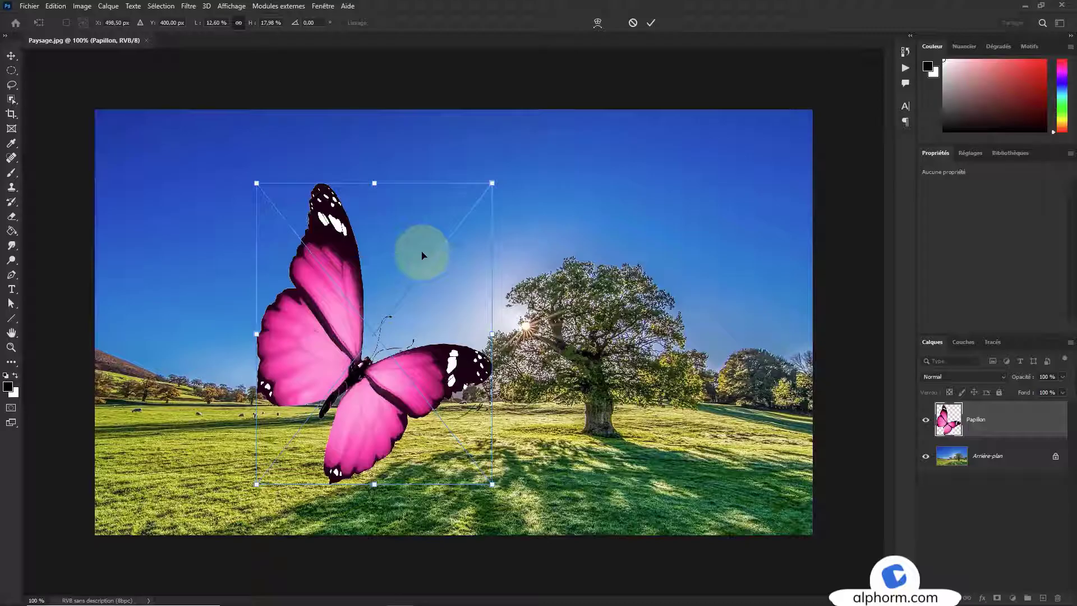
key(ctrl+z)
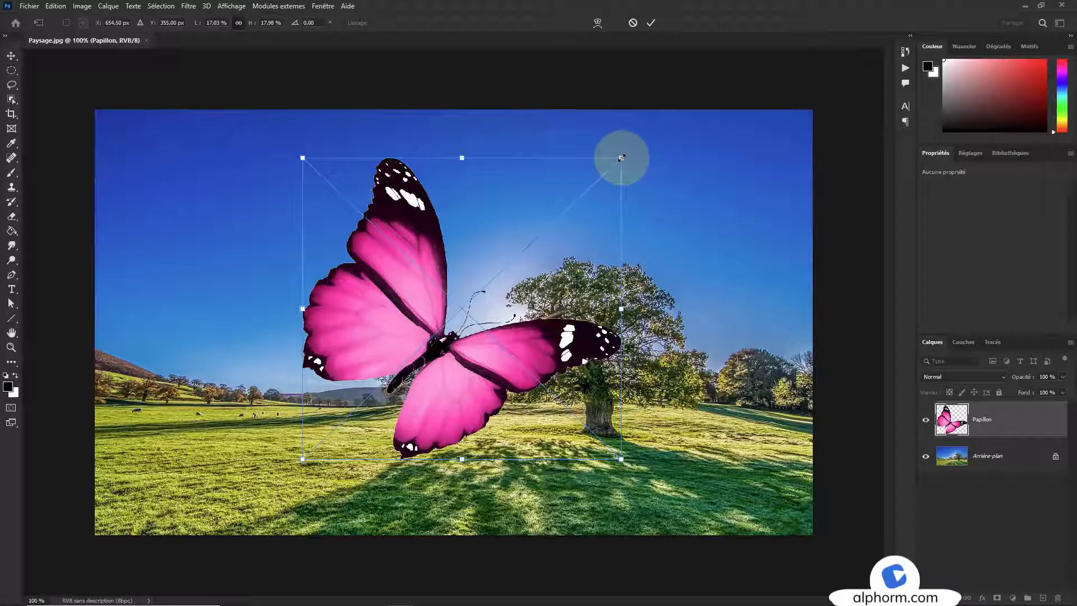
- Scale the butterfly around its centre to about 14% wide by 14.78% high and move it to about X 684.5 px, Y 307 px
drag(619, 160, 530, 243)
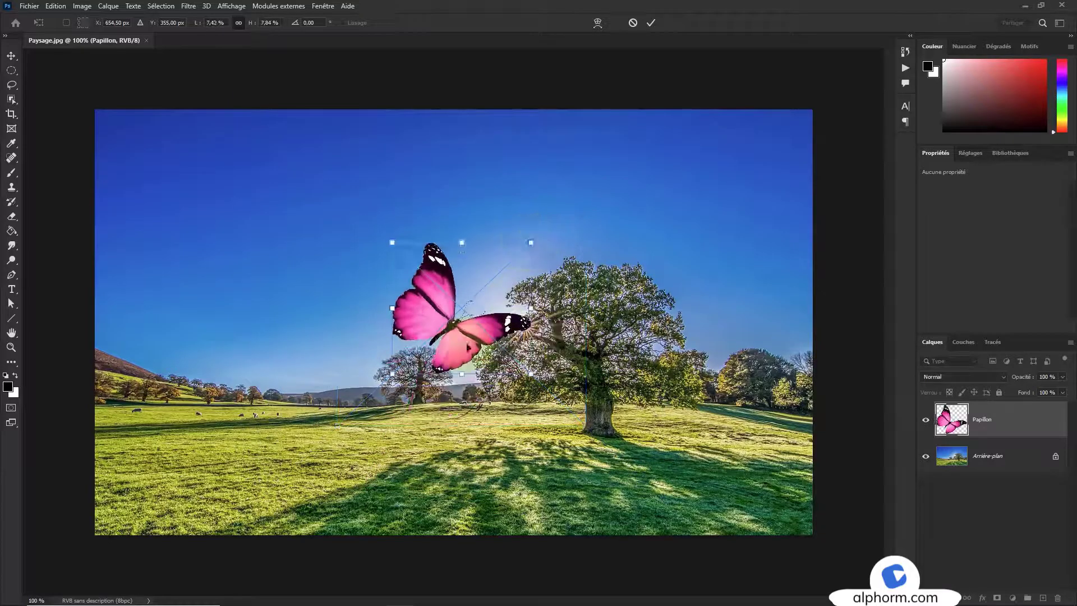
drag(464, 328, 466, 317)
drag(532, 231, 536, 230)
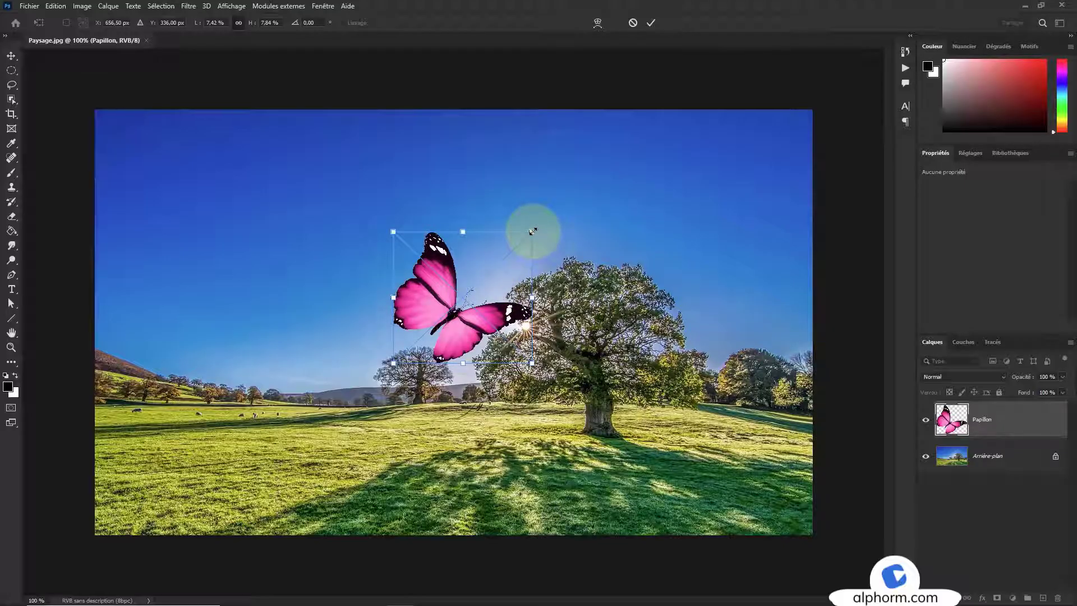
drag(540, 229, 769, 125)
drag(592, 215, 615, 188)
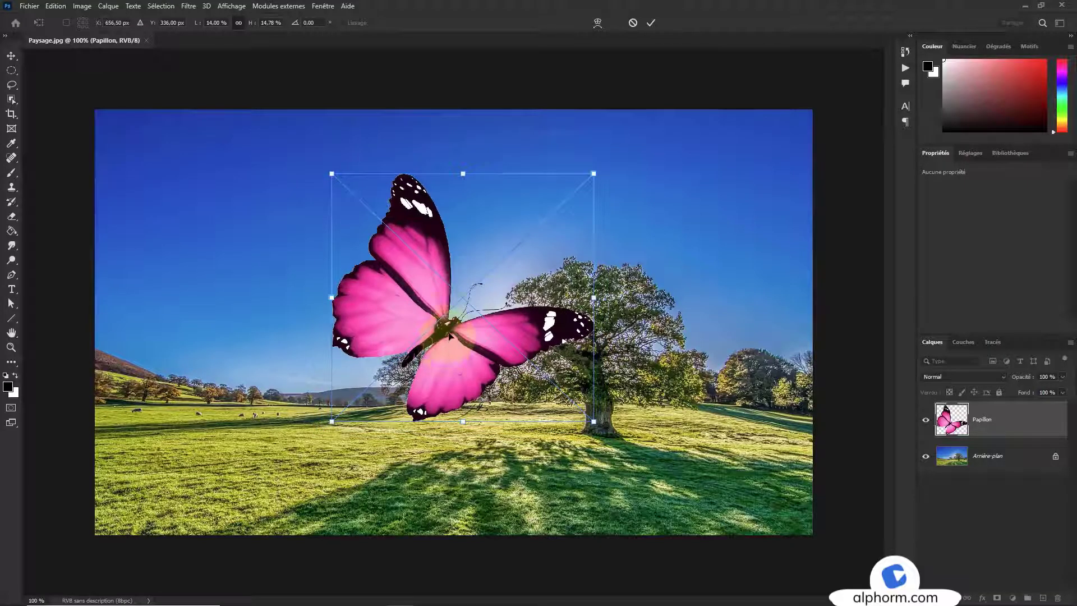
drag(451, 328, 470, 301)
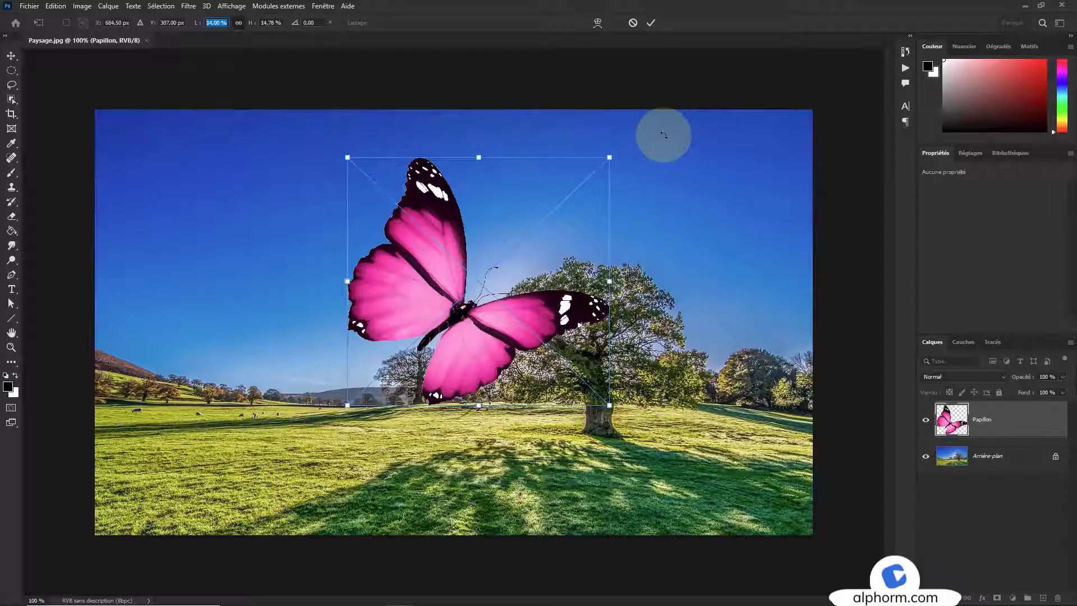
- Rotate the butterfly counterclockwise to about -18.68° and reset its rotation angle to 0
drag(663, 138, 523, 226)
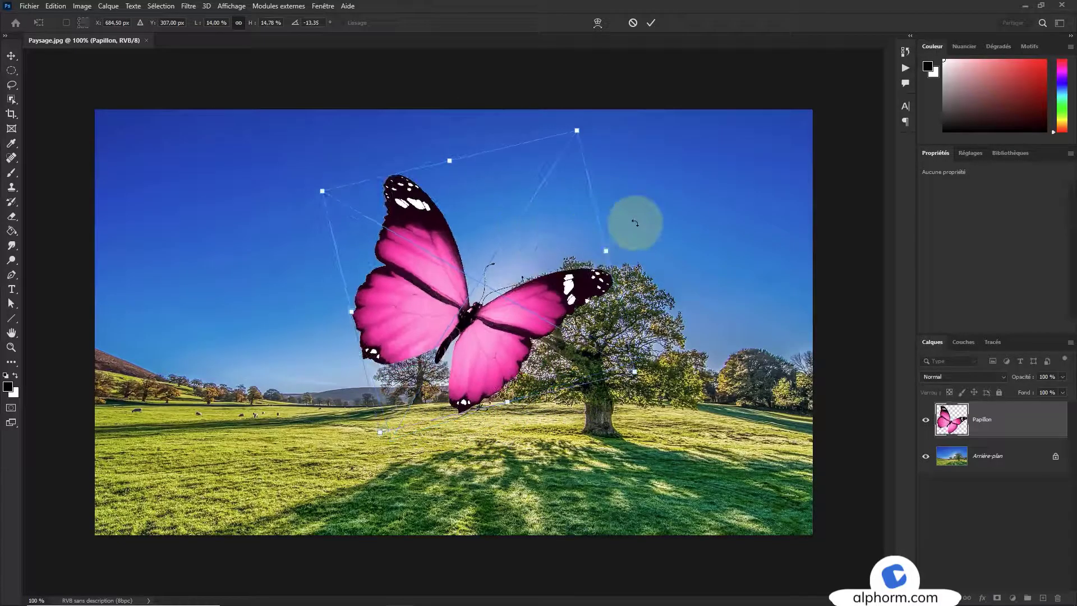
click(311, 22)
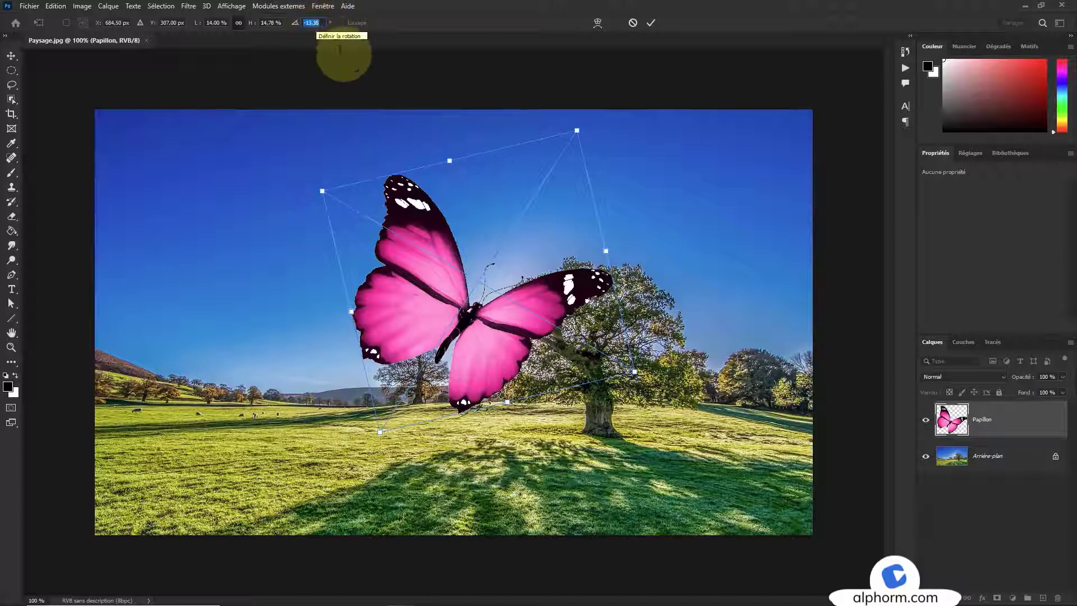
drag(417, 130, 404, 129)
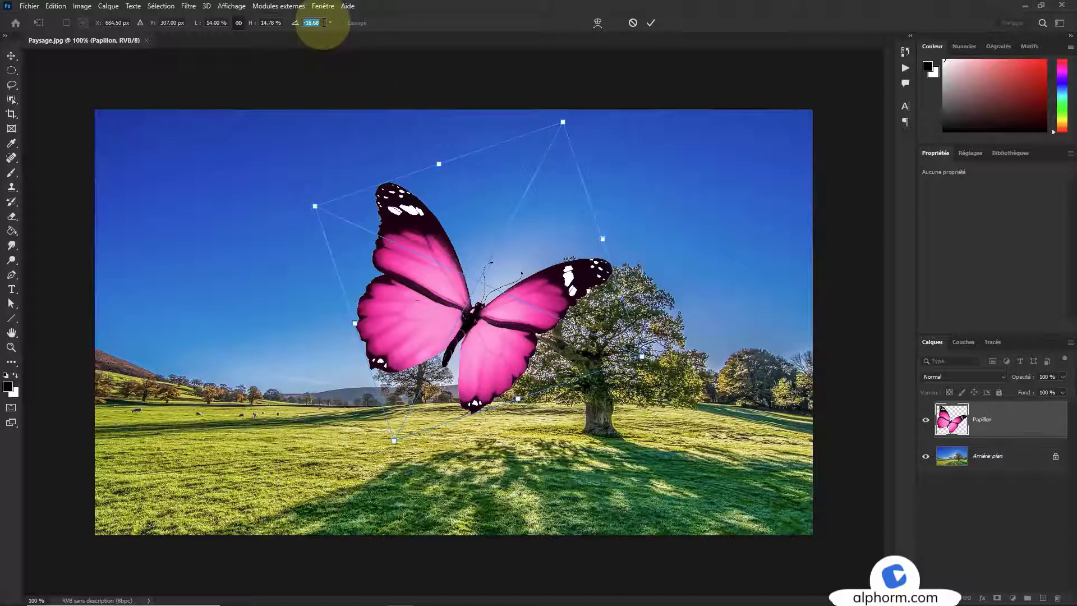
text(0)
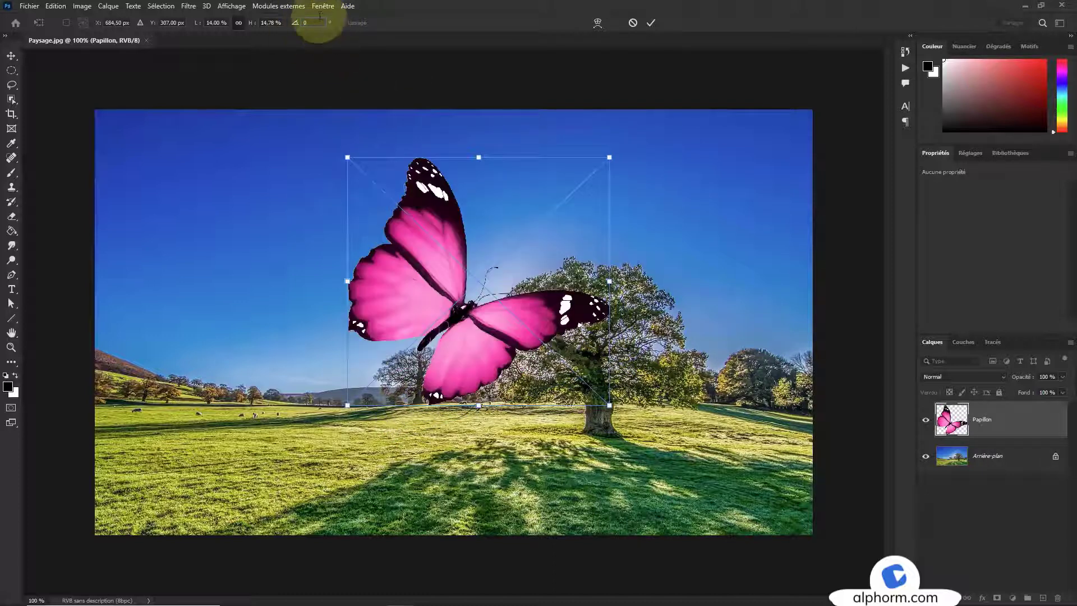
- Move the butterfly slightly right to about X 702 px and try rotating it around its centre
drag(482, 281, 493, 281)
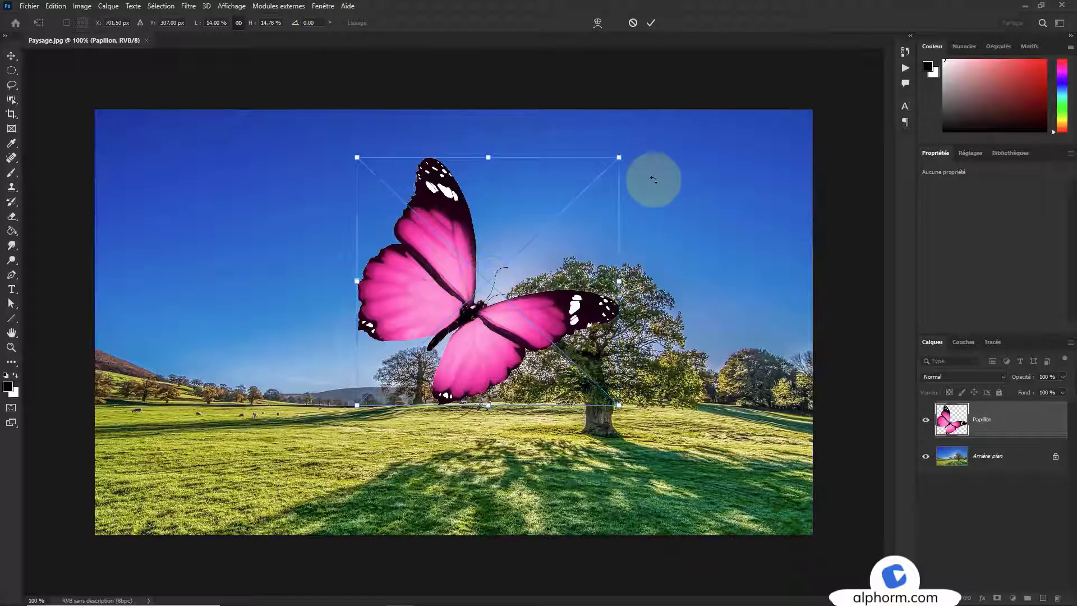
drag(653, 180, 580, 218)
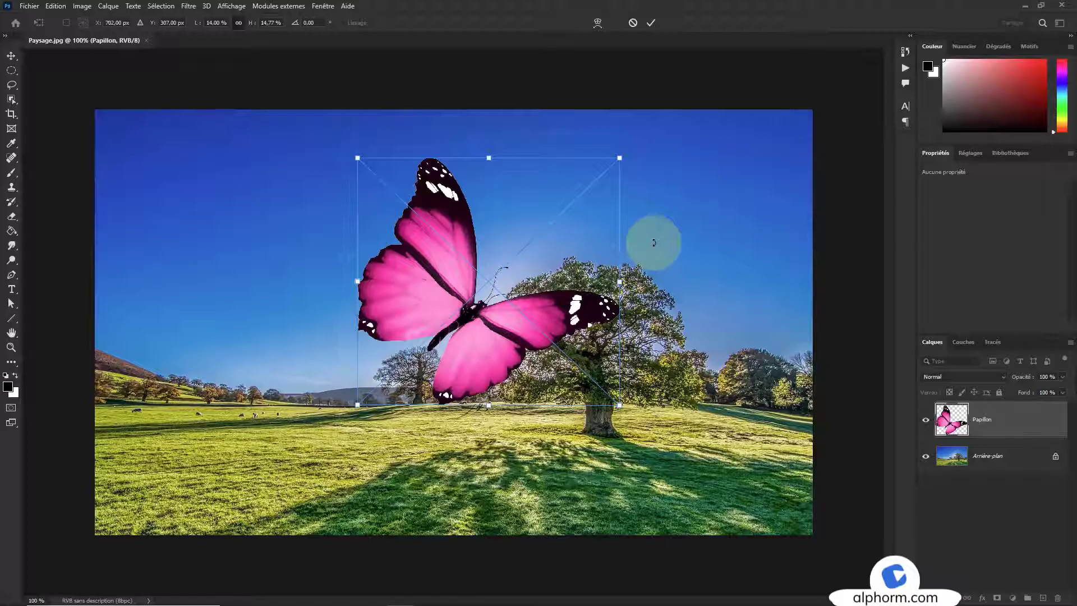
mouse_move(653, 243)
mouse_down()
mouse_move(645, 224)
mouse_move(507, 163)
mouse_move(467, 168)
mouse_move(615, 192)
mouse_move(645, 246)
mouse_up()
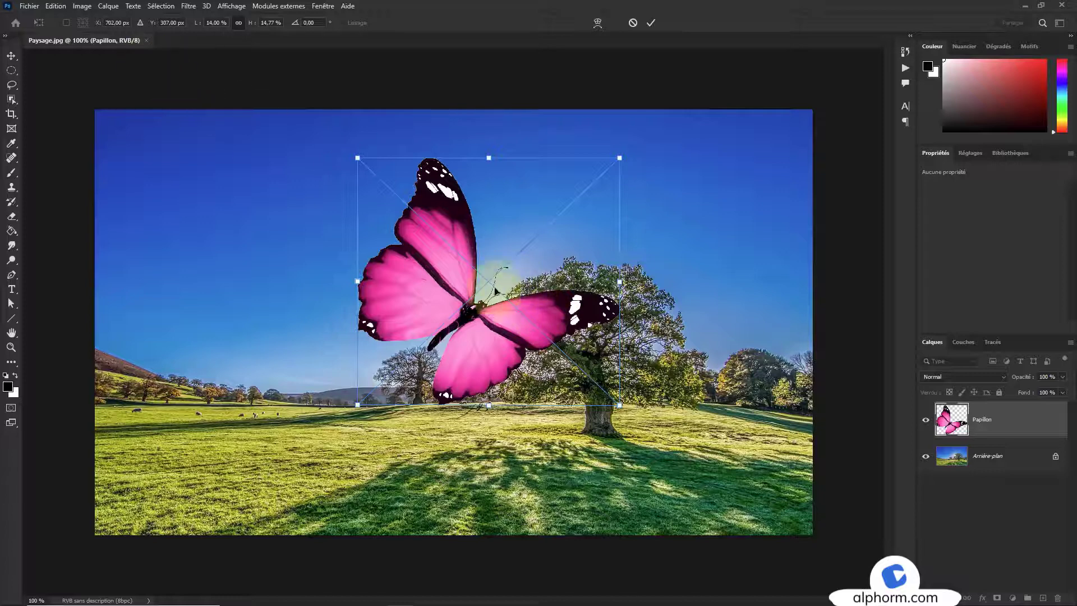
- Enable the transform reference point, move it to the butterfly's lower-left corner, and rotate the butterfly to about -1.31°
click(66, 22)
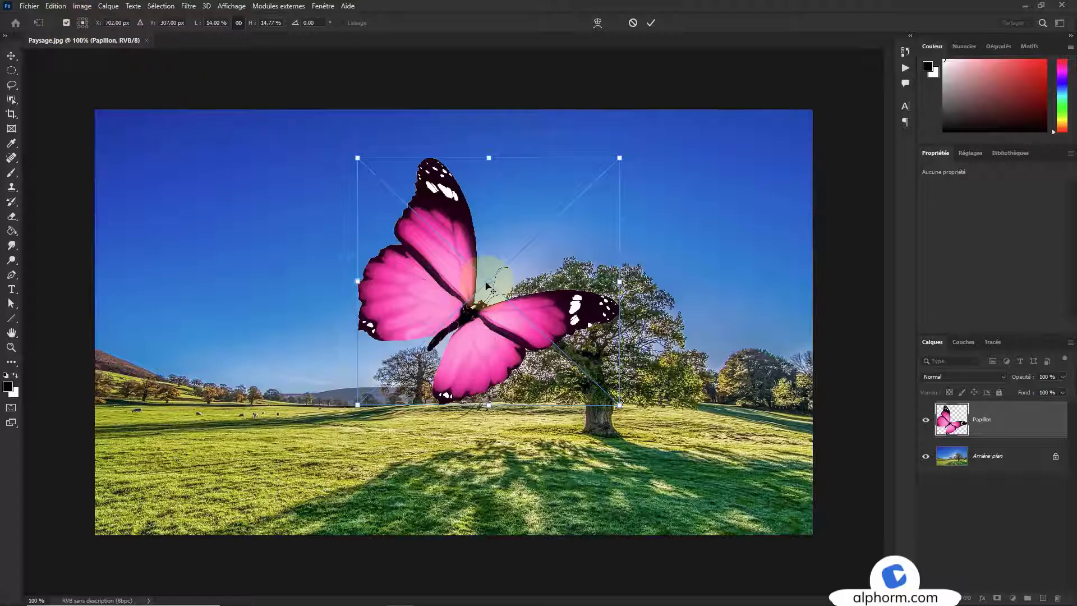
drag(487, 288, 360, 408)
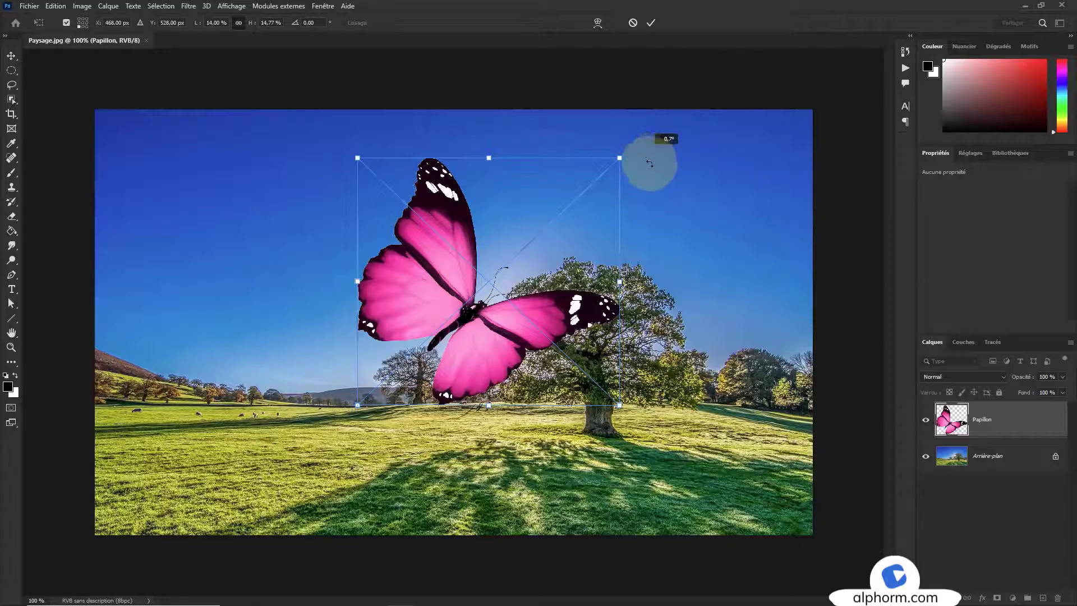
drag(649, 163, 611, 175)
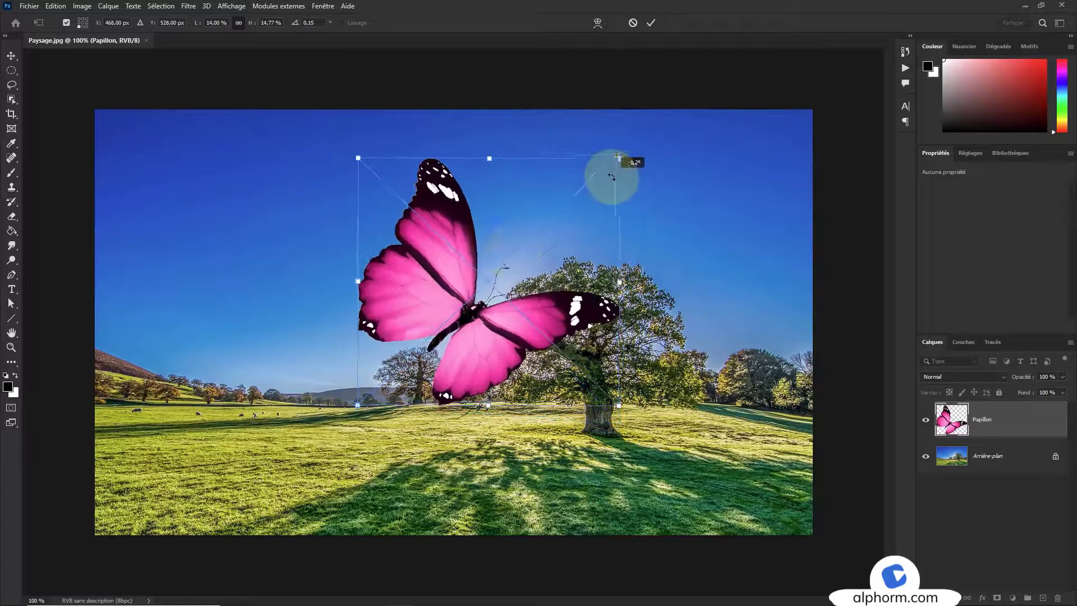
drag(712, 243, 495, 263)
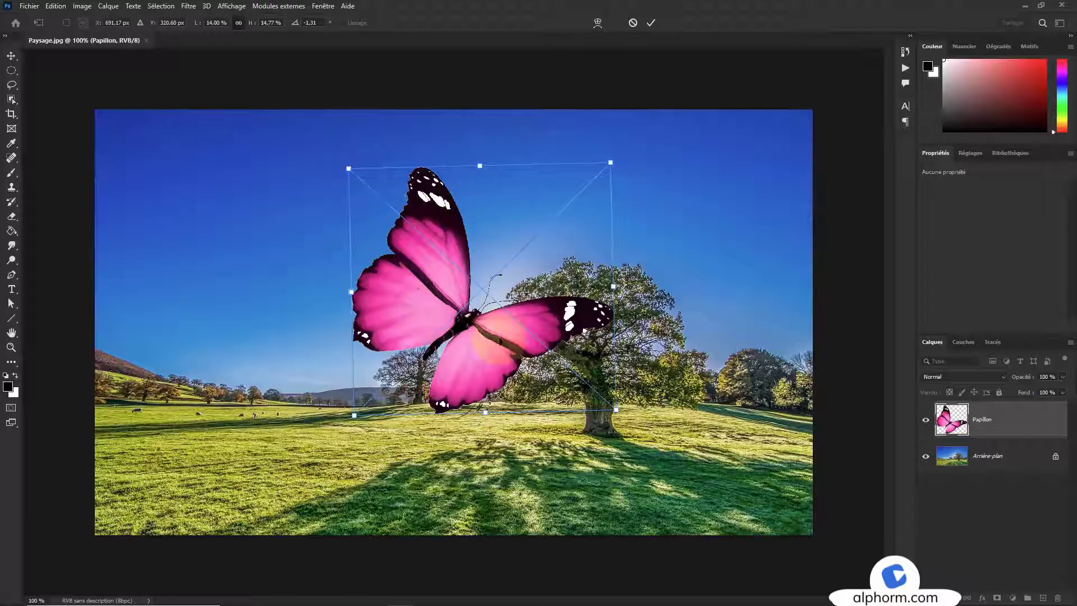
- Flip the butterfly horizontally within the active transformation
right_click(483, 246)
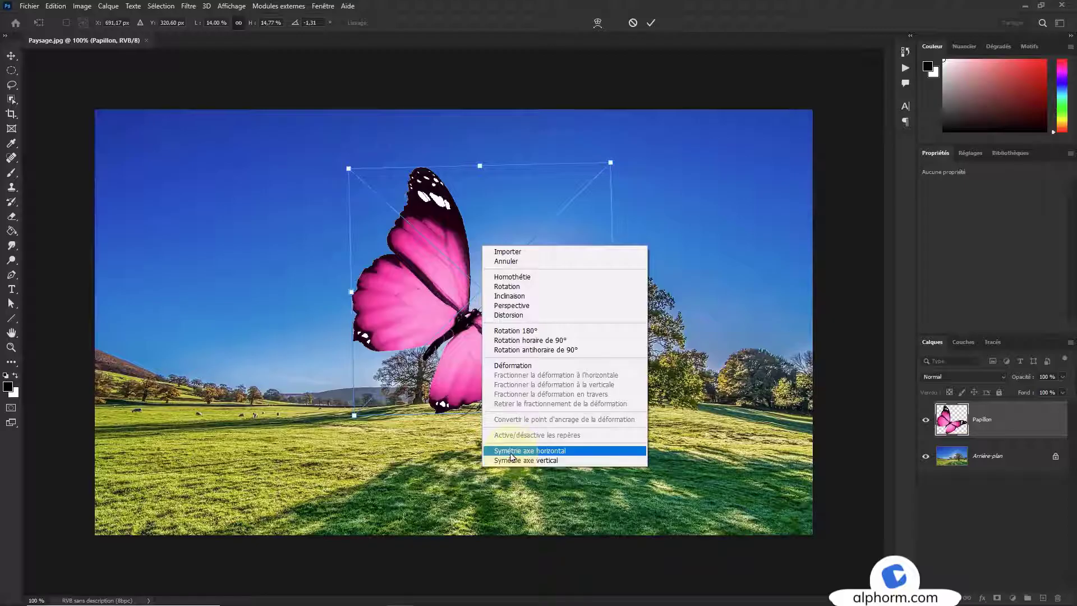
click(545, 453)
- Try flipping the butterfly vertically, and flip it vertically again to restore its upright orientation
right_click(516, 282)
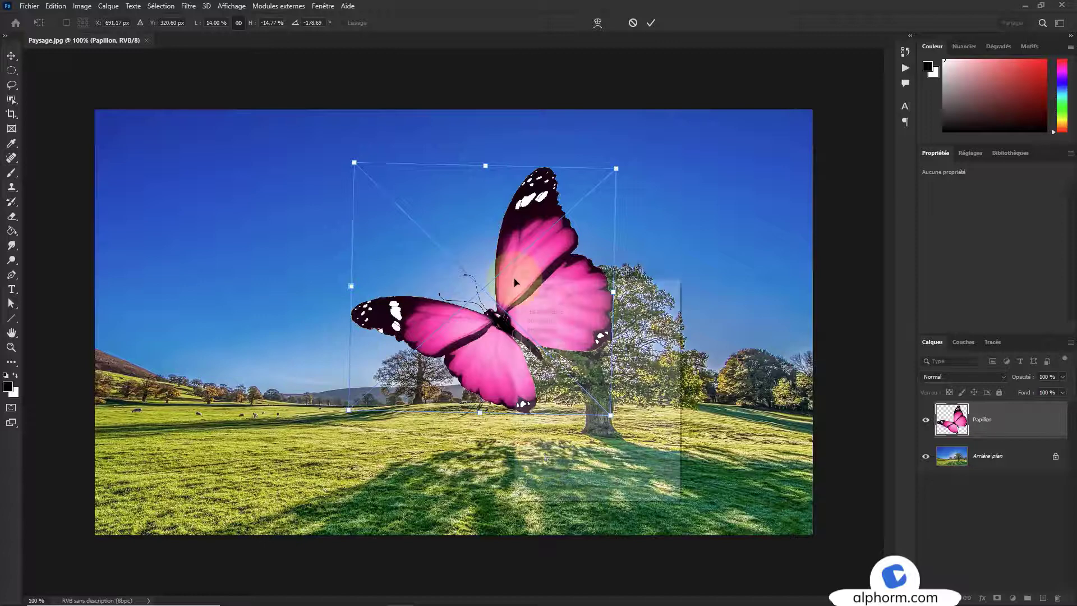
click(579, 494)
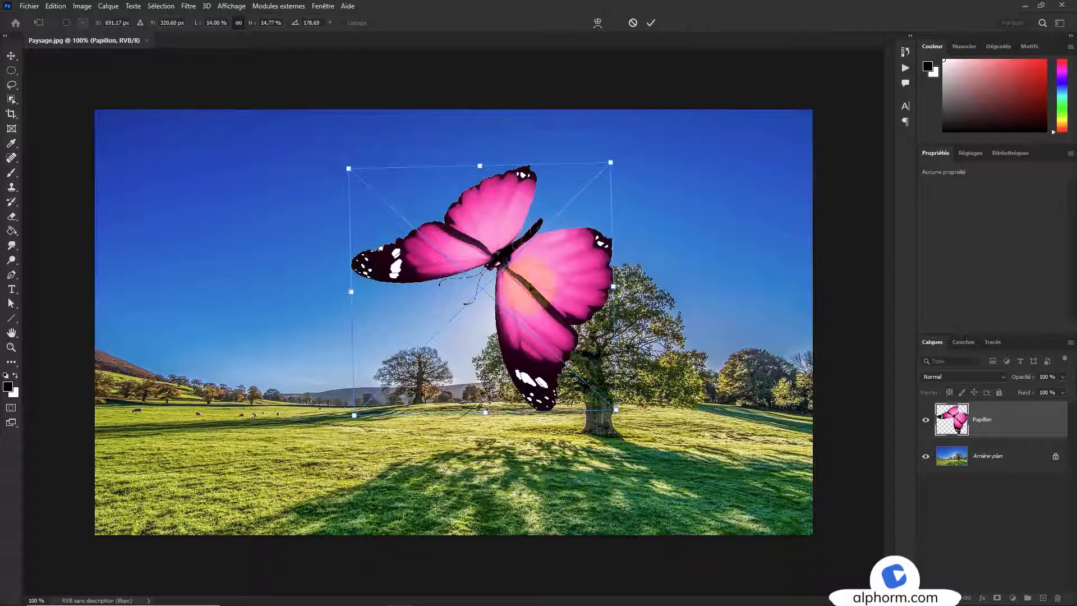
right_click(509, 246)
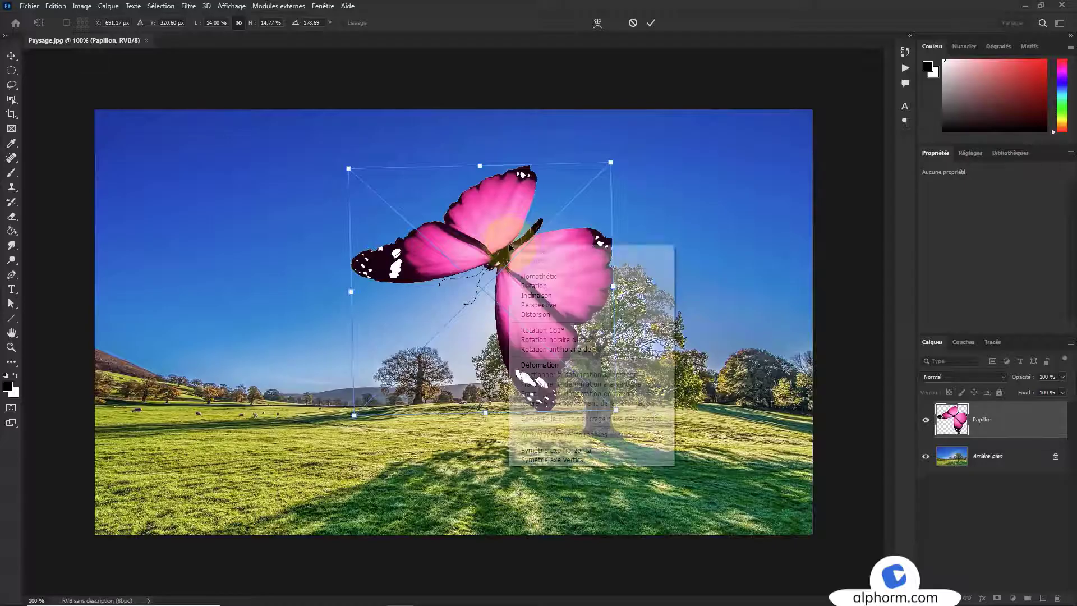
click(578, 460)
- Scale the butterfly proportionally to about 9.37% wide by 9.89% high and move it to about X 542 px, Y 303 px
drag(545, 314, 393, 257)
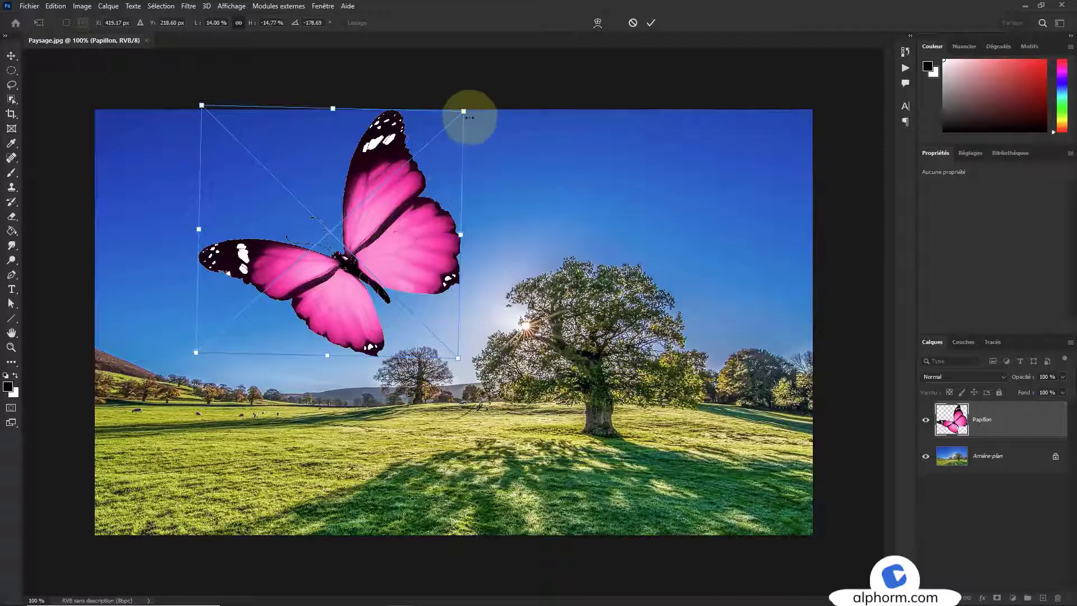
drag(467, 113, 392, 209)
drag(242, 323, 354, 334)
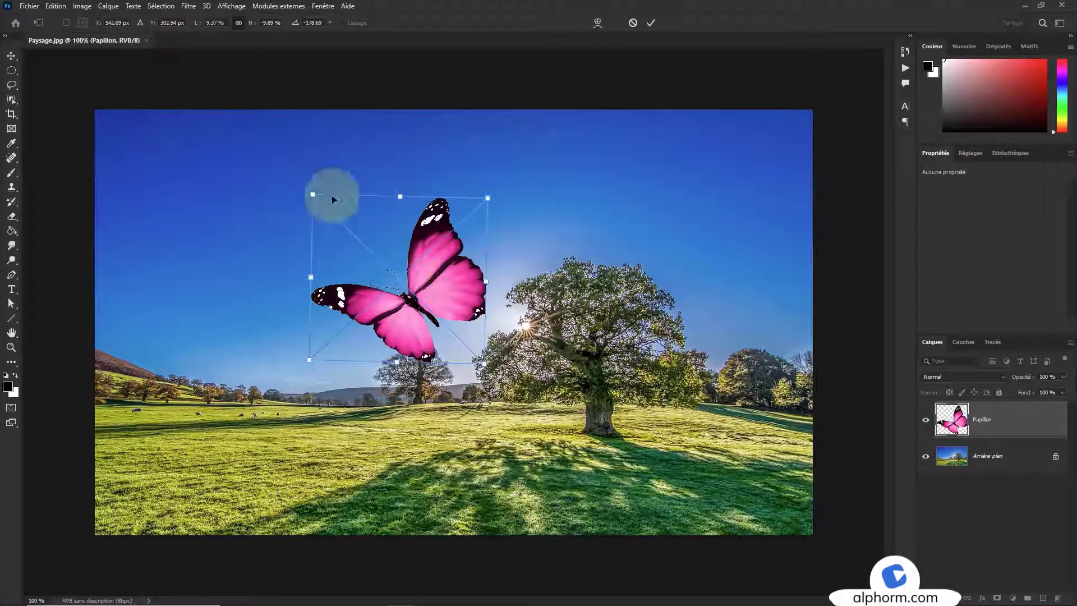
- Review the free transform command and the individual transformation commands available for the butterfly
click(55, 6)
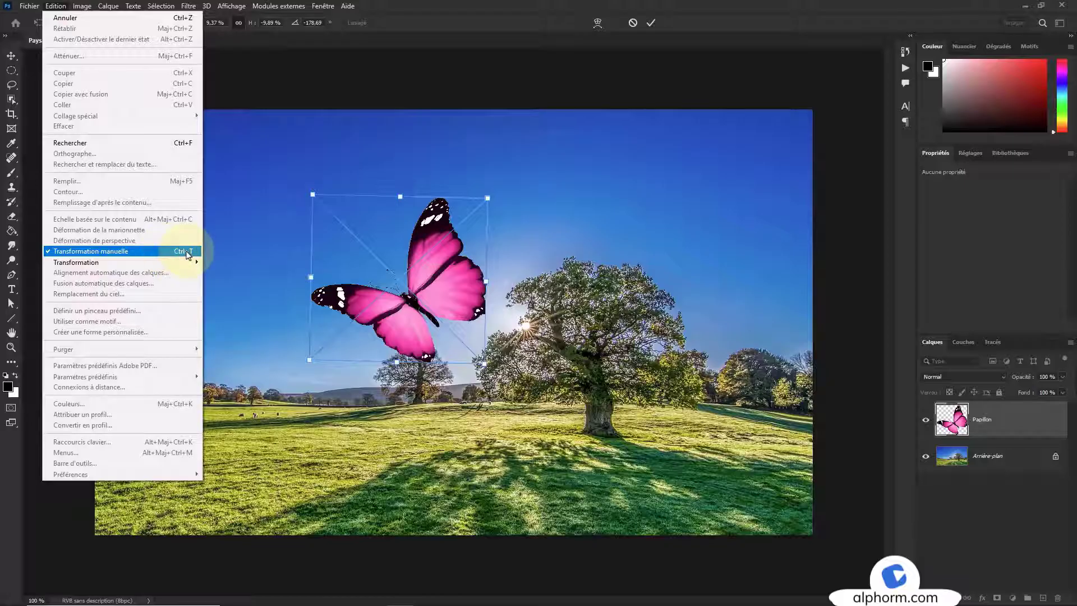
mouse_move(106, 262)
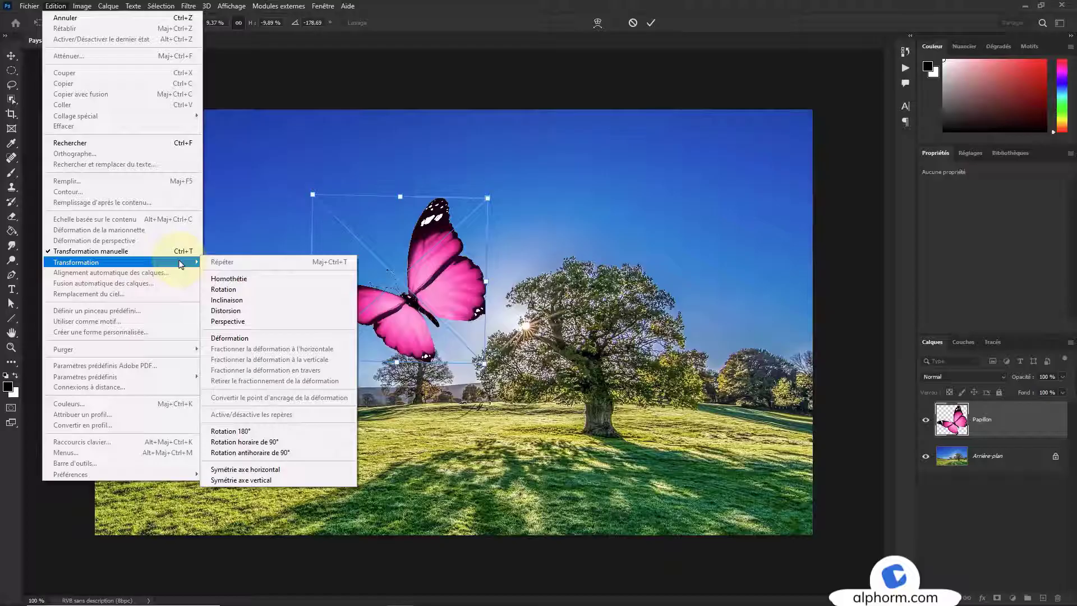
click(405, 245)
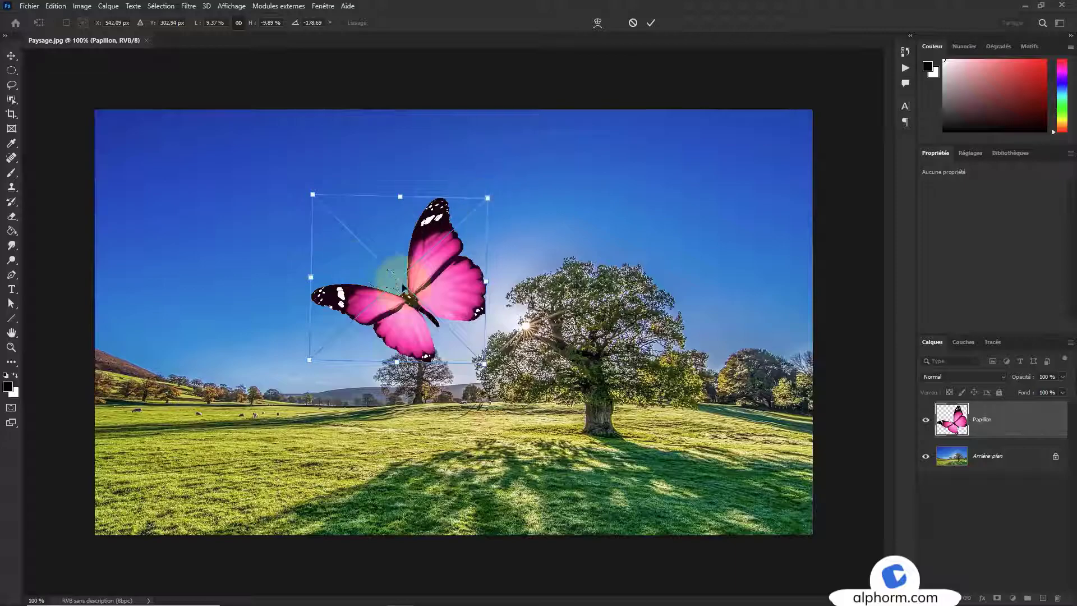
click(55, 6)
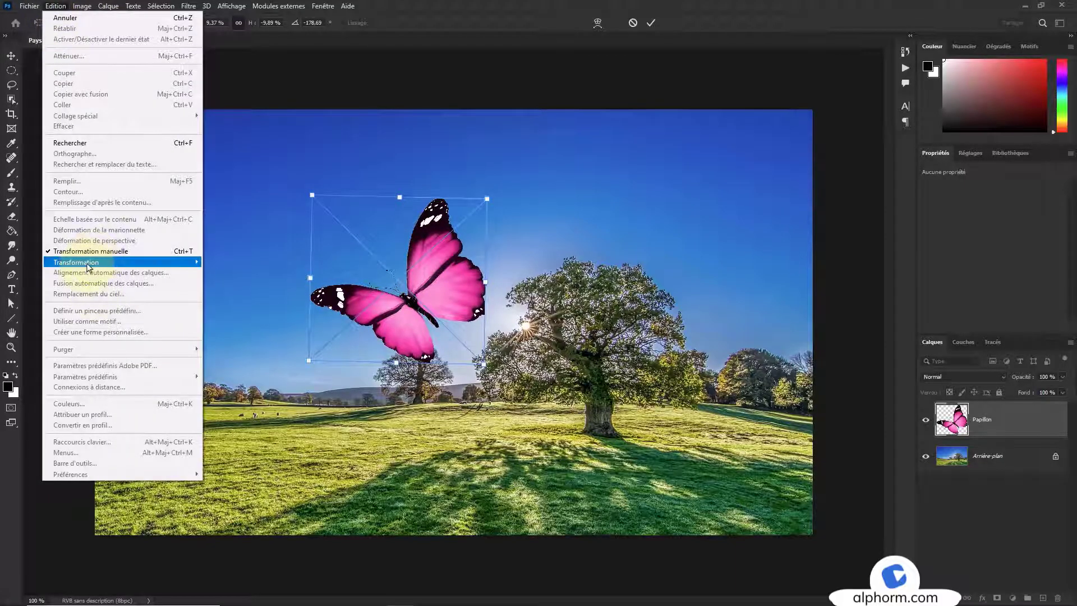
- Move the butterfly to about X 584 px, Y 281 px and apply the transformation
drag(426, 271, 437, 272)
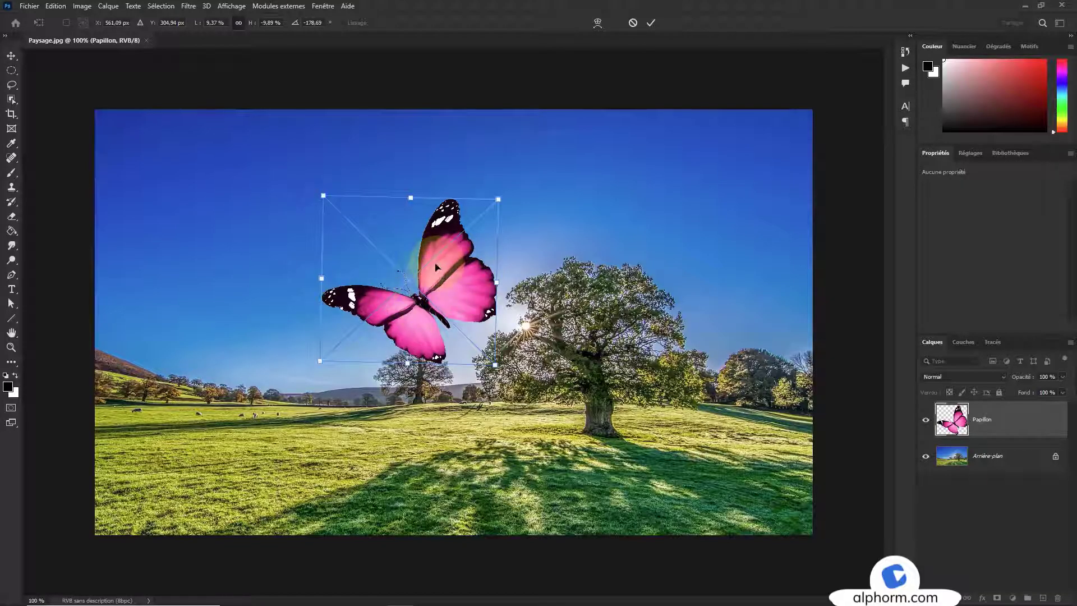
drag(435, 277, 448, 263)
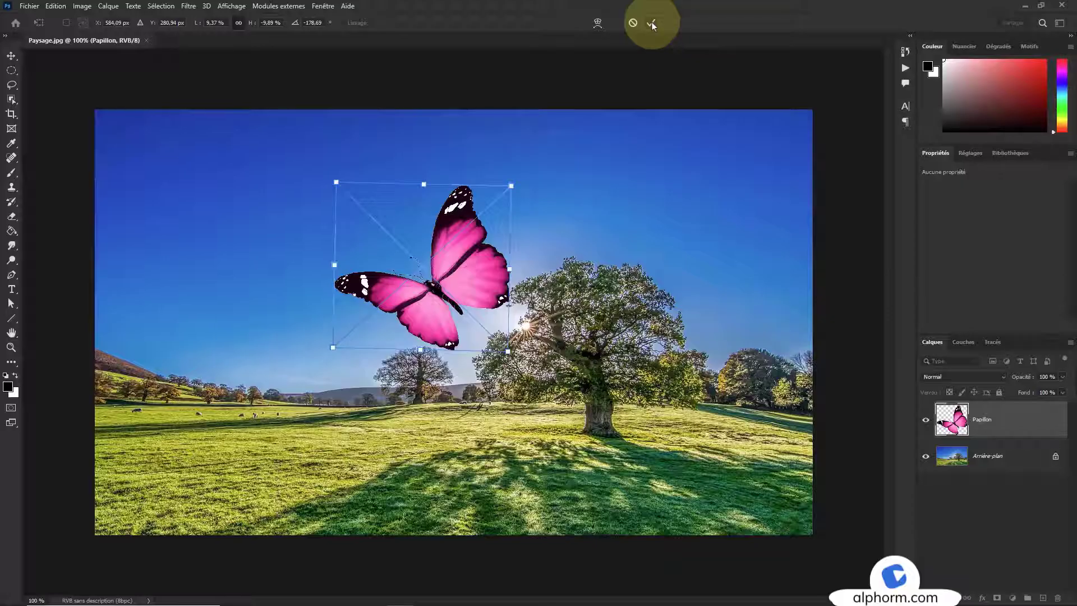
double_click(470, 241)
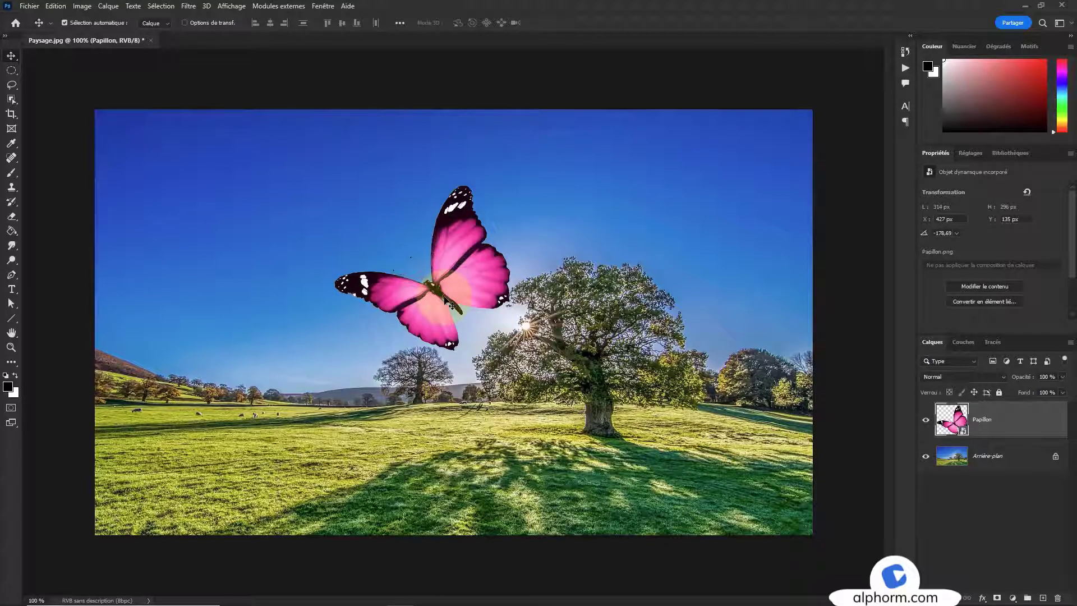
- Reposition the butterfly in the sky with the Move tool at about X 383 px, Y 102 px
drag(477, 280, 488, 279)
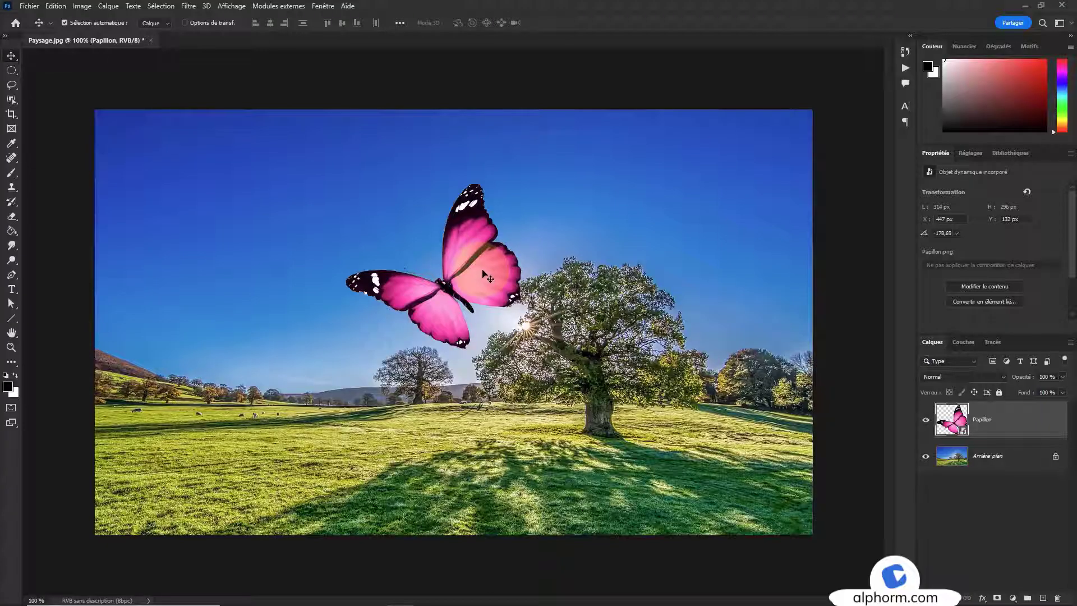
drag(483, 273, 445, 256)
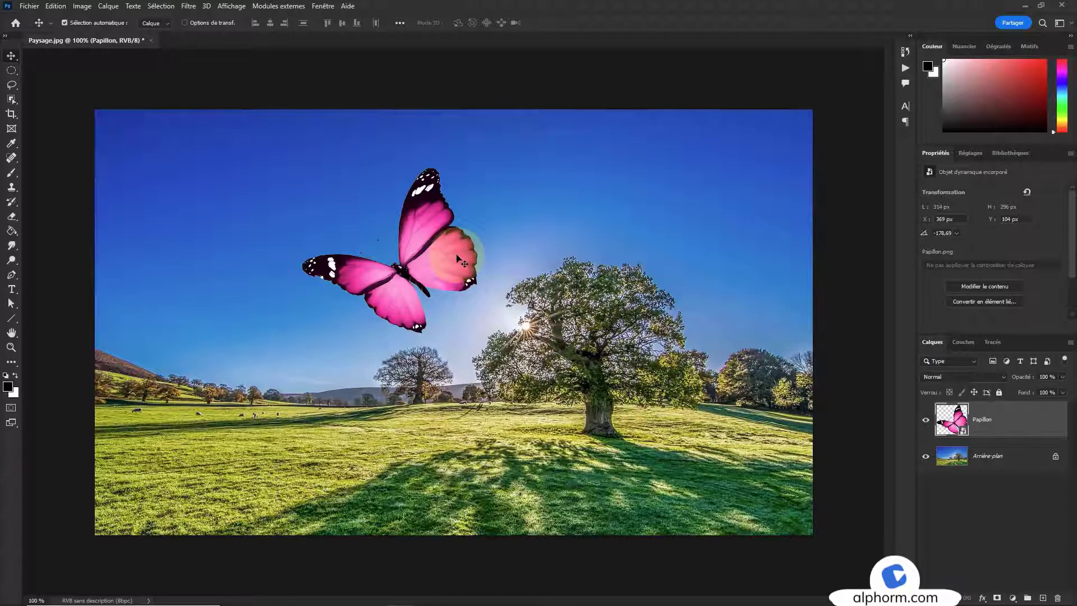
drag(457, 257, 461, 262)
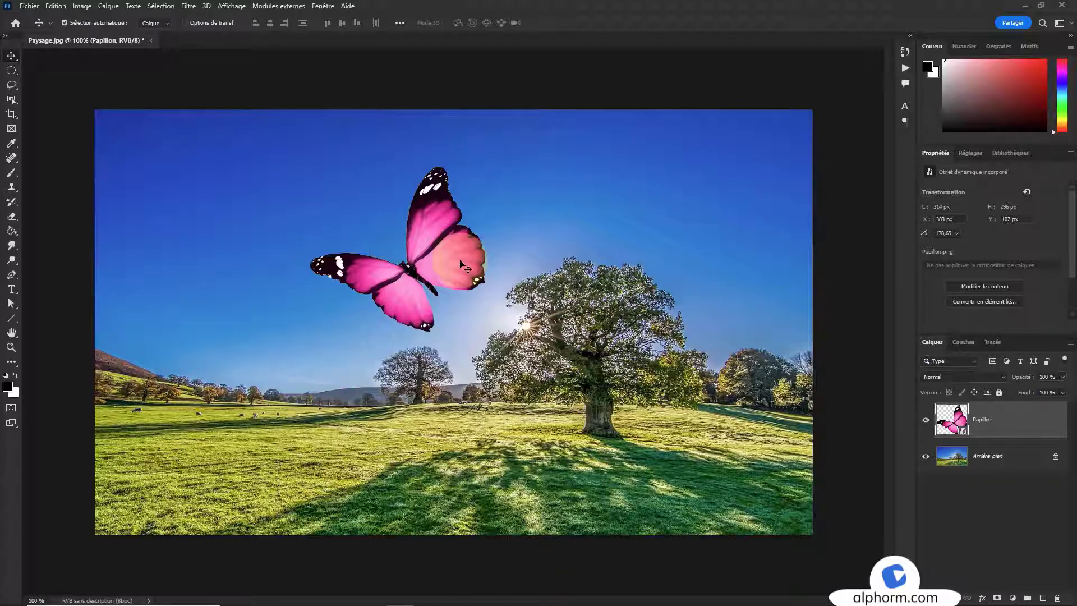
- Free-transform the butterfly proportionally to about 7.07% wide by 7.46% high and apply the new size
key(ctrl+t)
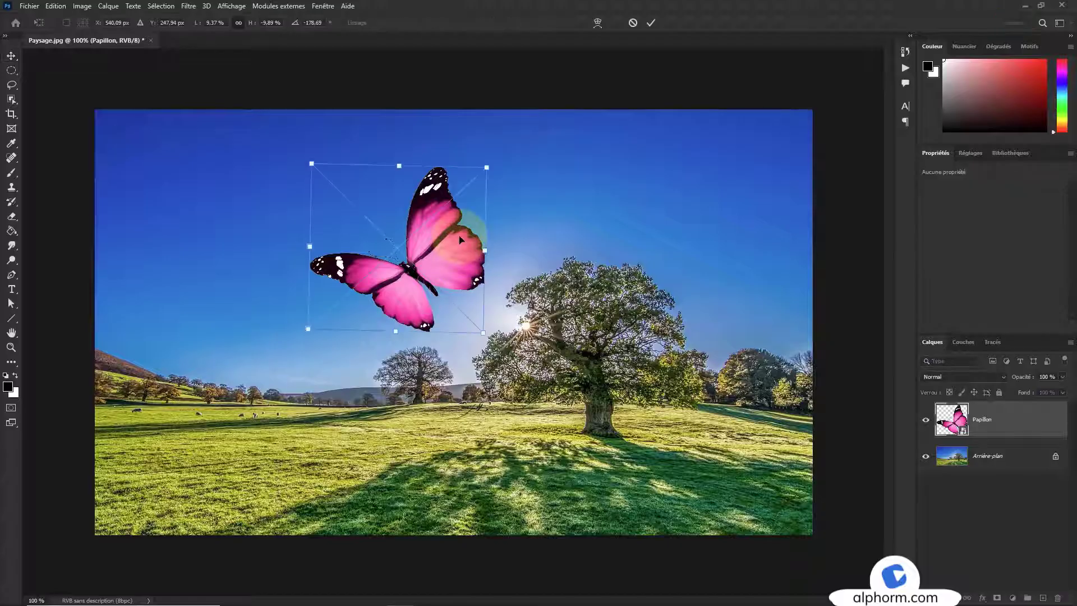
drag(487, 166, 443, 209)
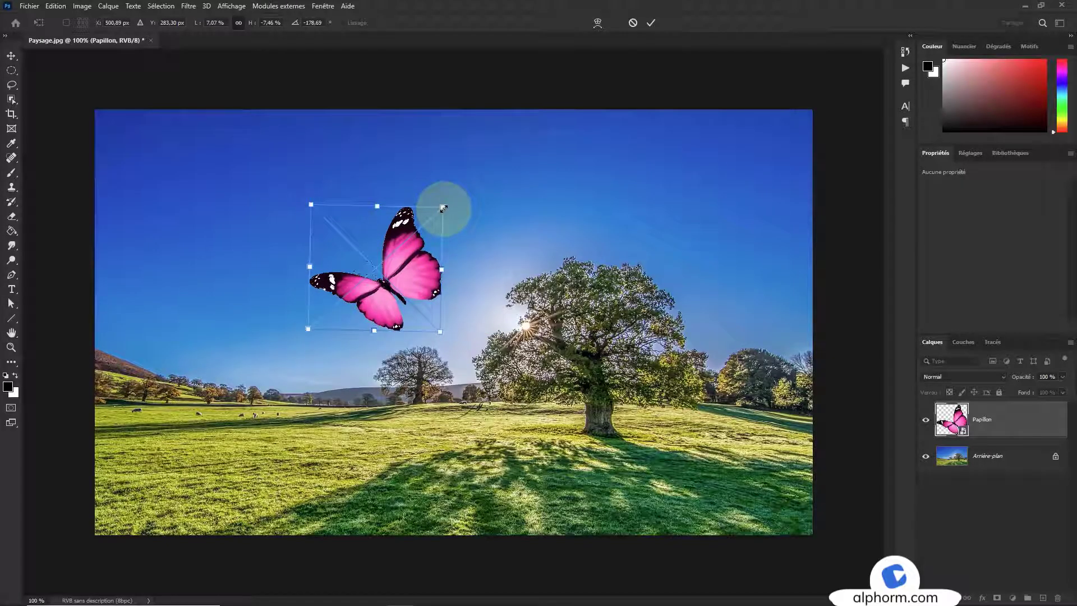
key(Return)
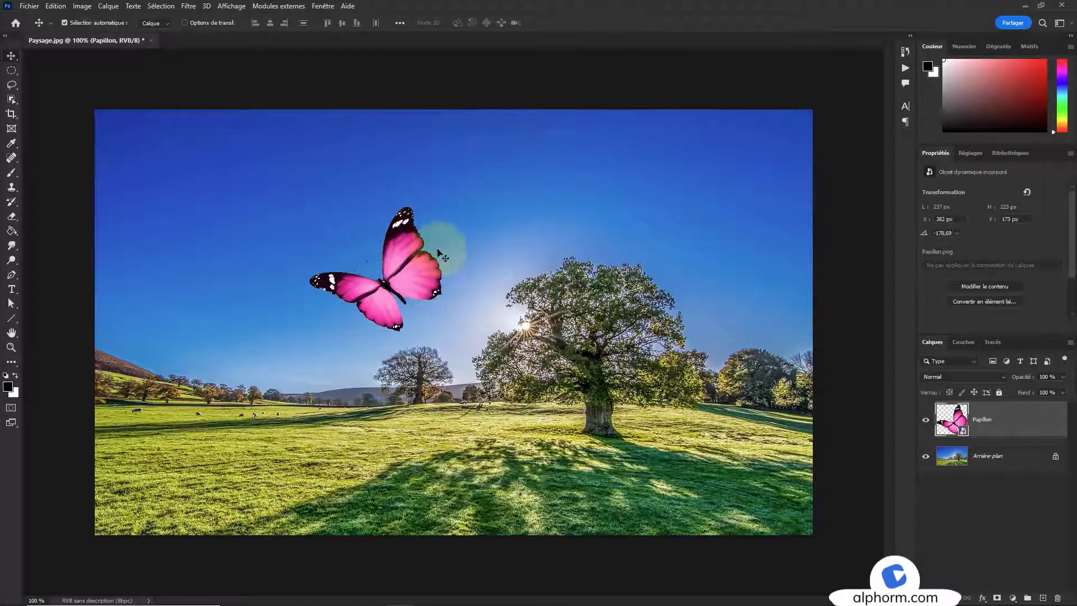
click(55, 7)
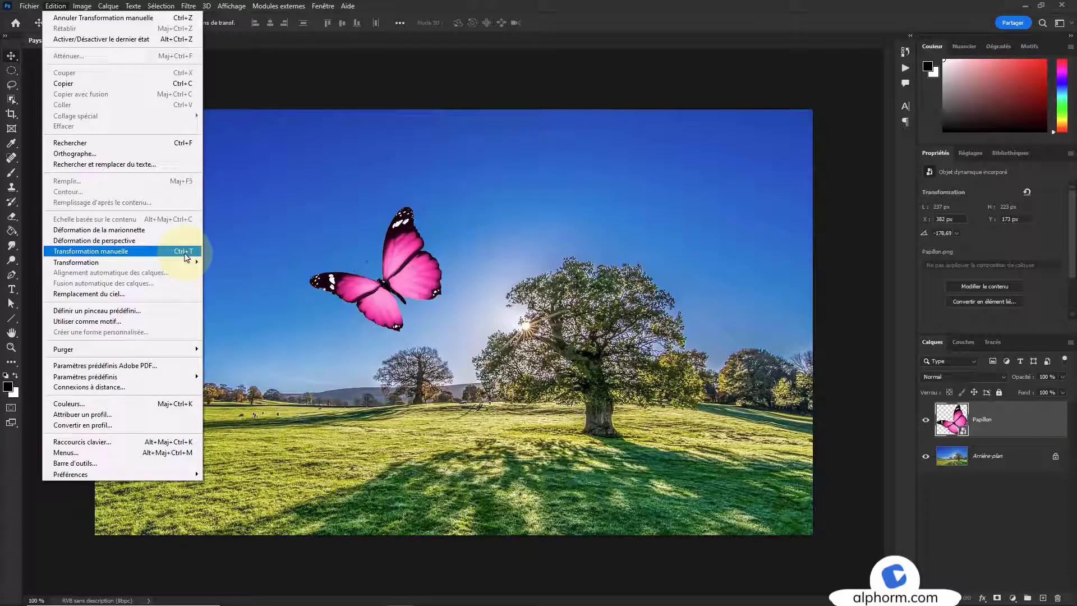
click(412, 277)
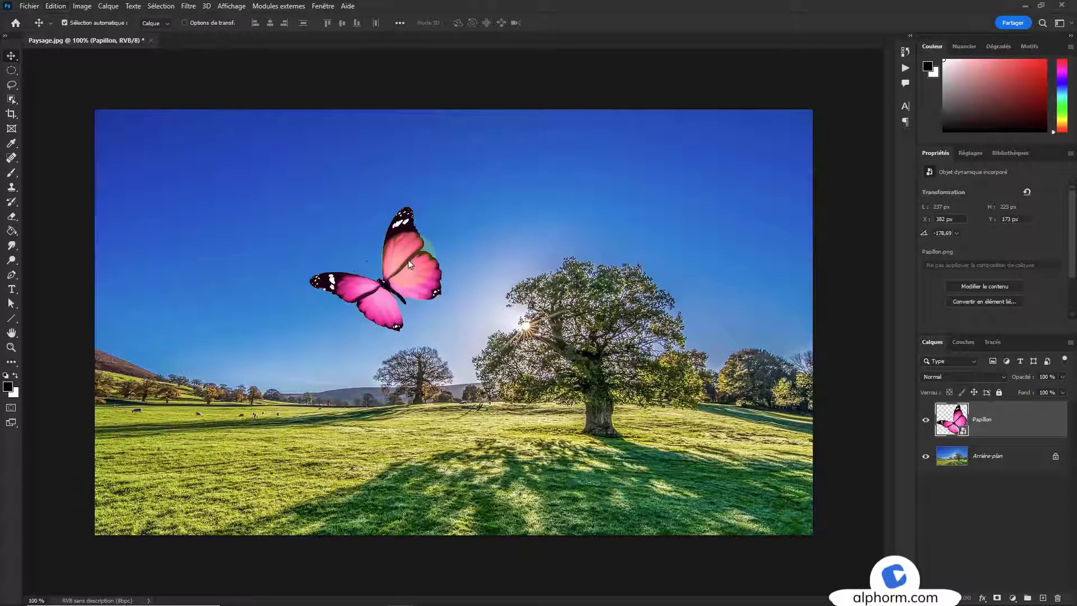